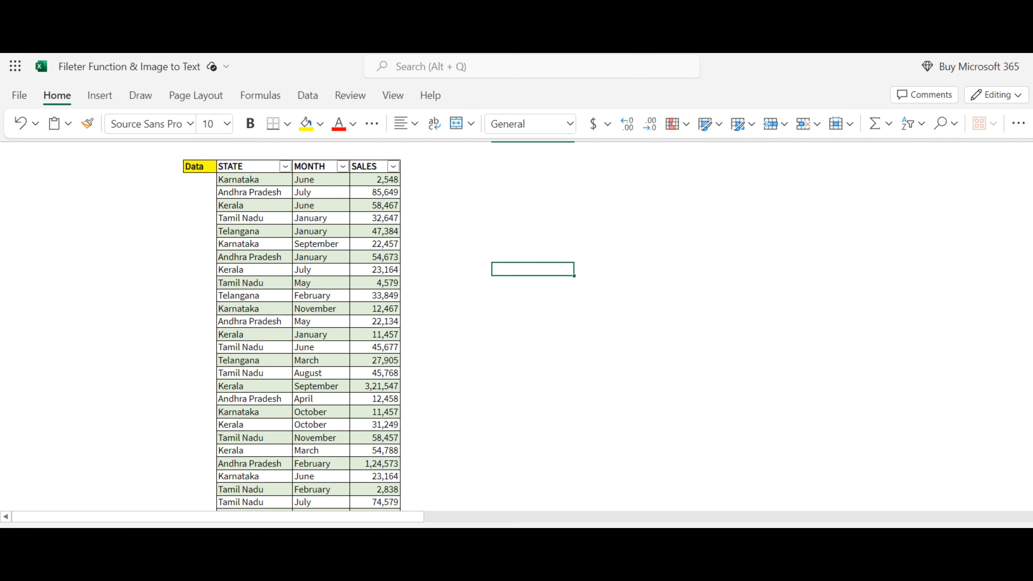
# Enter =VLOOKUP($K$2,Table2,1,0) in the first STATE cell of the Result table
pyautogui.scroll(3, 517, 325)
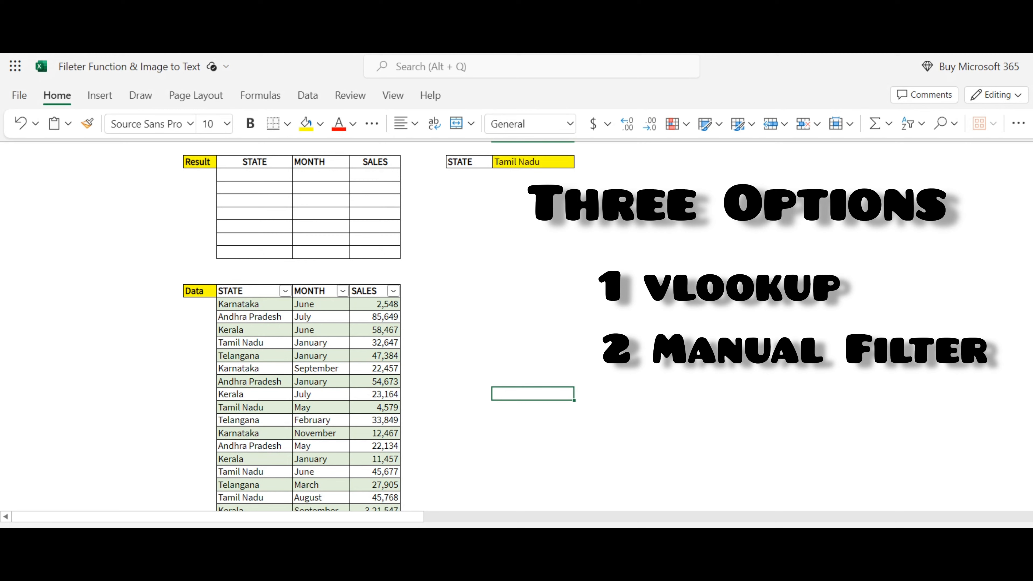
pyautogui.click(255, 174)
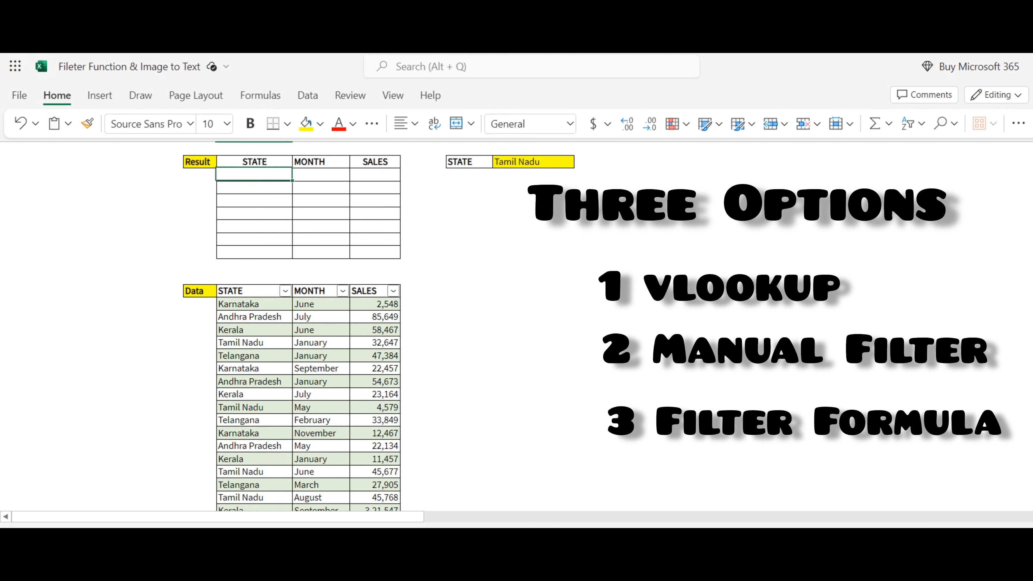
pyautogui.write('=v')
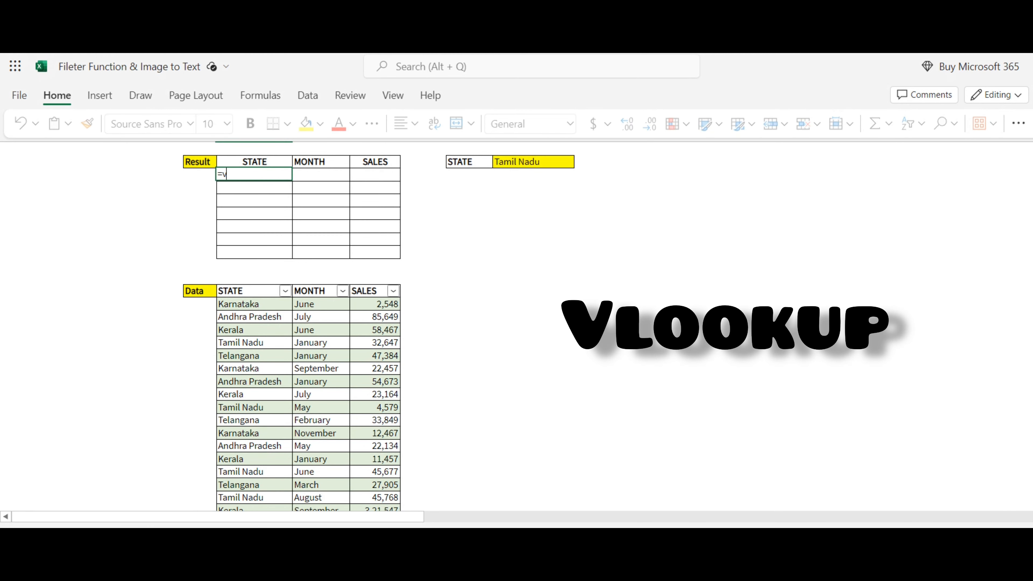
pyautogui.write('lookup(')
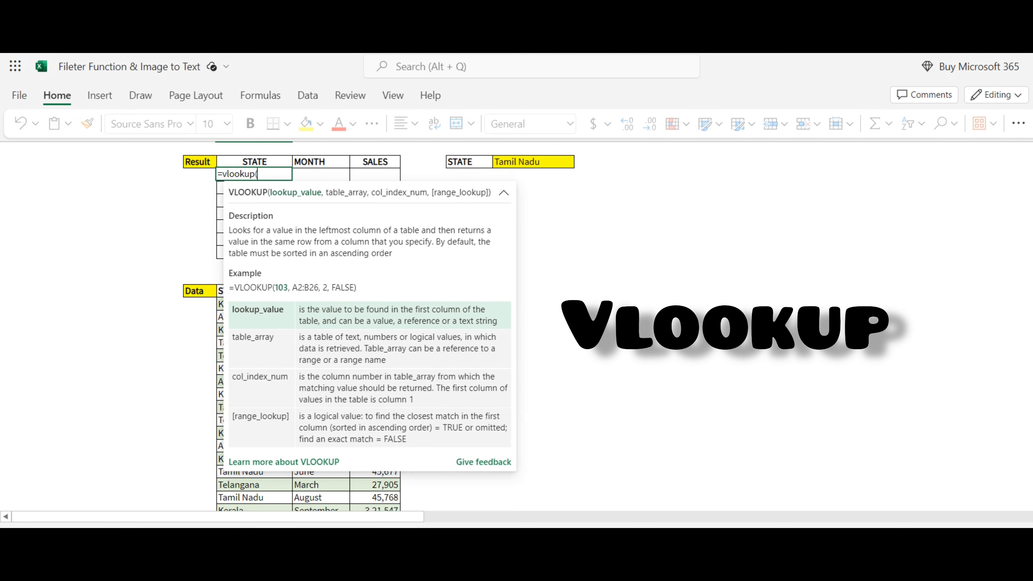
pyautogui.click(533, 162)
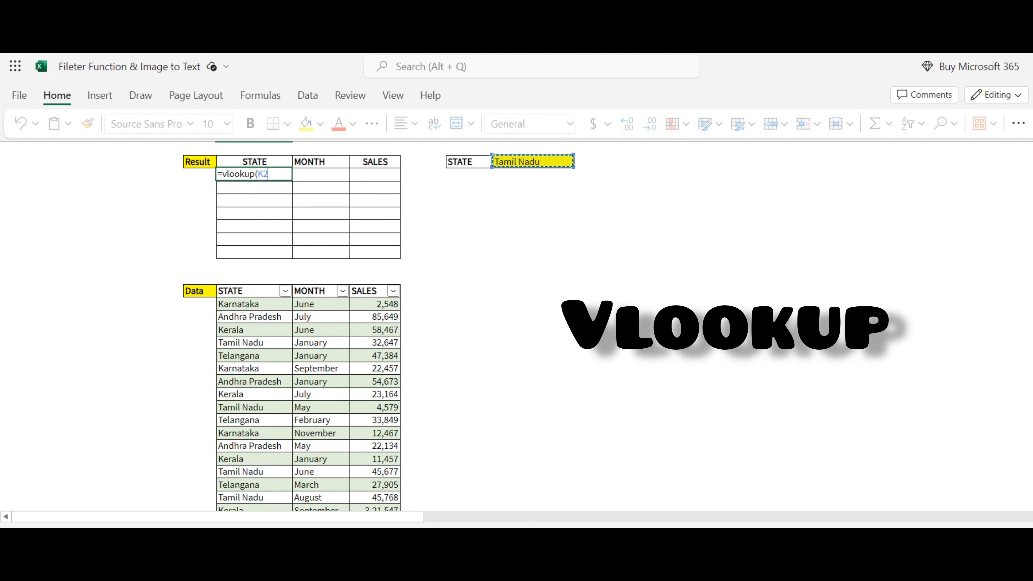
pyautogui.press('F4')
pyautogui.write(',')
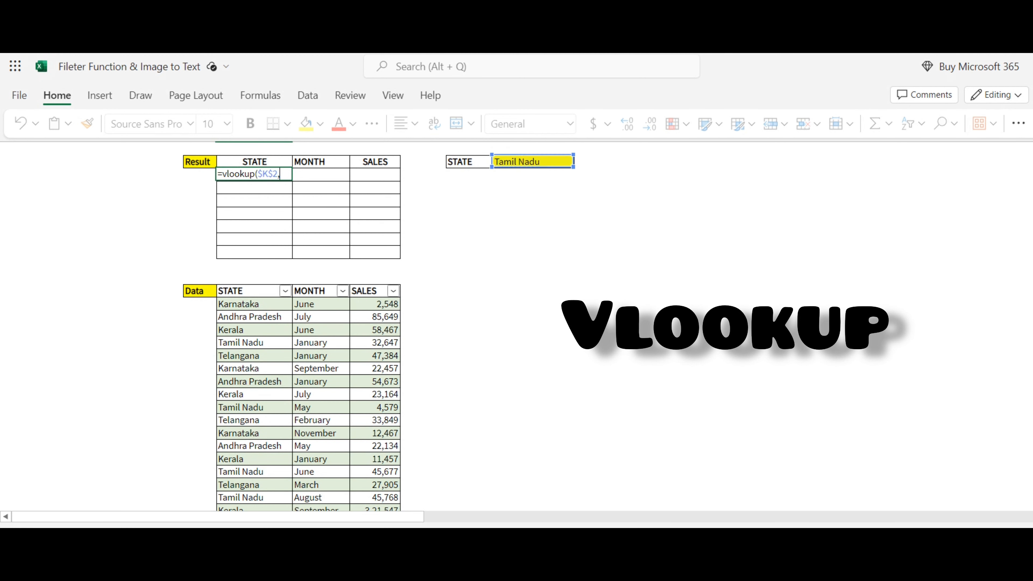
pyautogui.moveTo(200, 304); pyautogui.dragTo(375, 316)
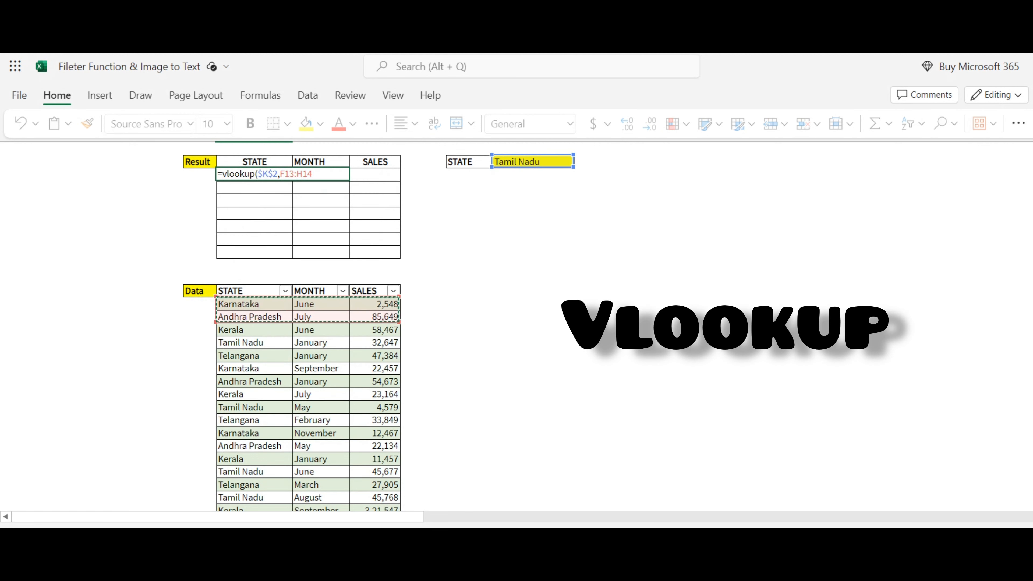
pyautogui.hotkey('ctrl', 'shift', 'Down')
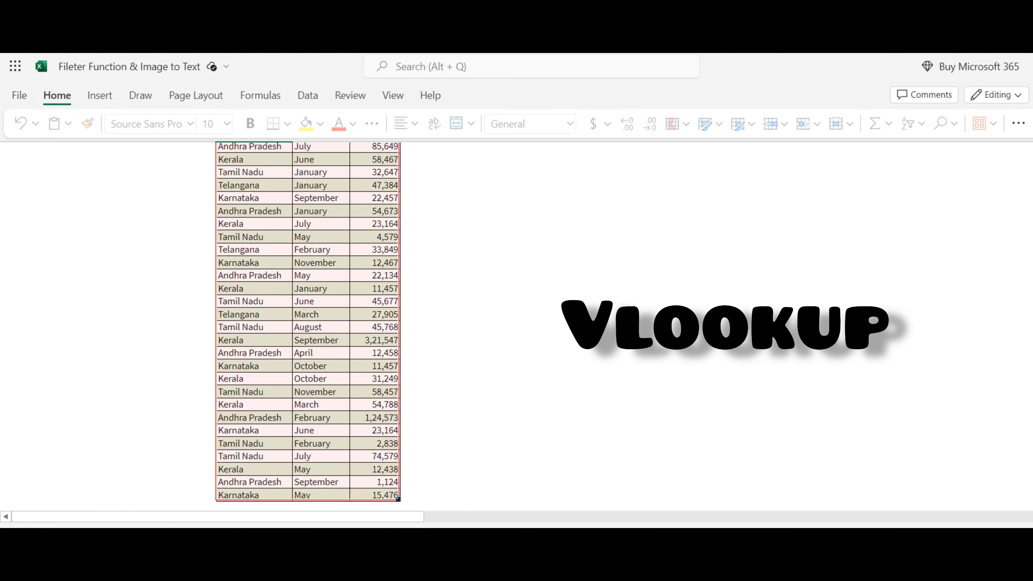
pyautogui.write(',Table2,')
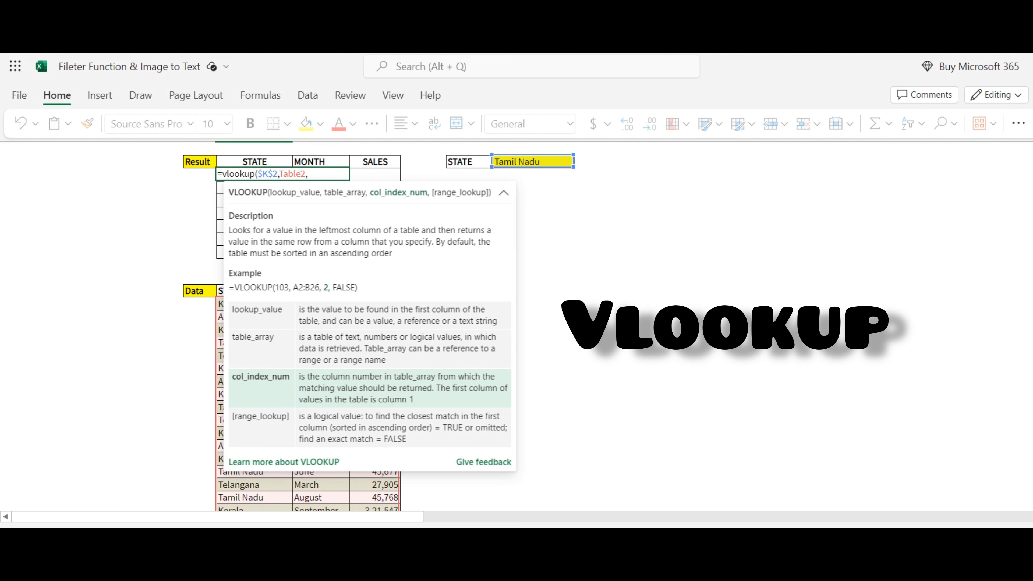
pyautogui.write('1,')
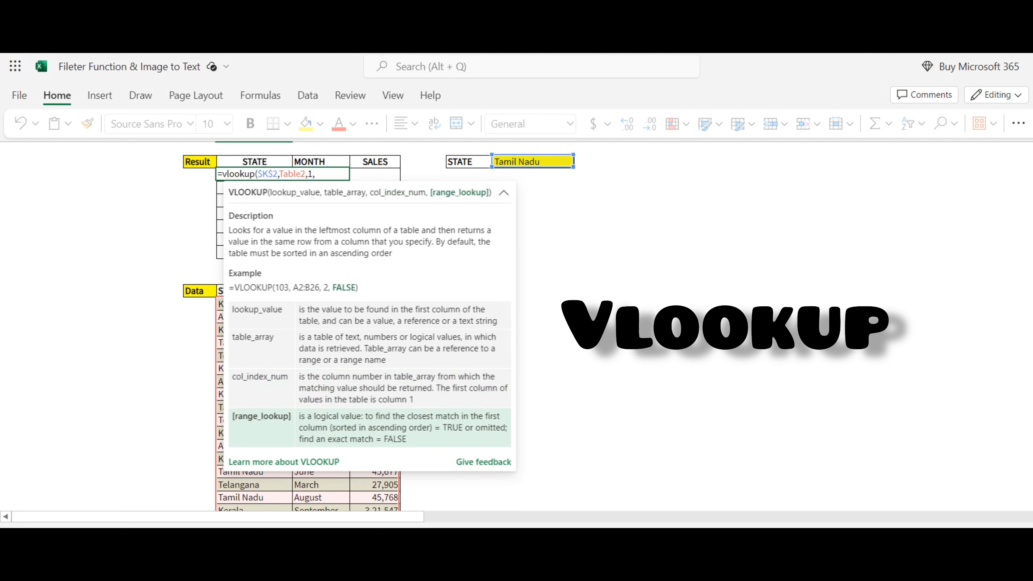
pyautogui.write('0)')
pyautogui.press('Return')
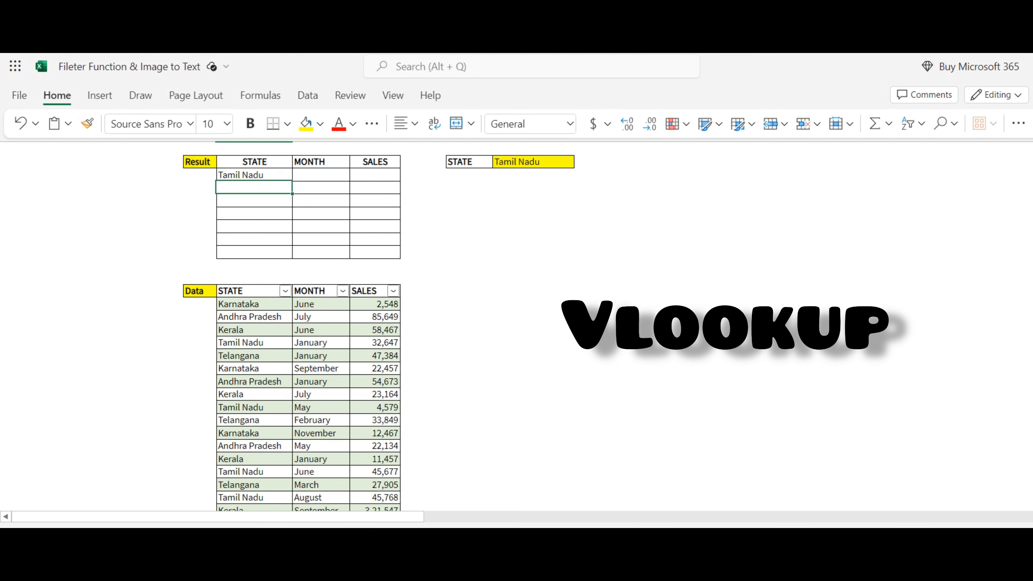
# Copy the VLOOKUP formula to the first MONTH cell of the Result table and set its column index to 2
pyautogui.press('Up')
pyautogui.hotkey('ctrl', 'c')
pyautogui.press('Right')
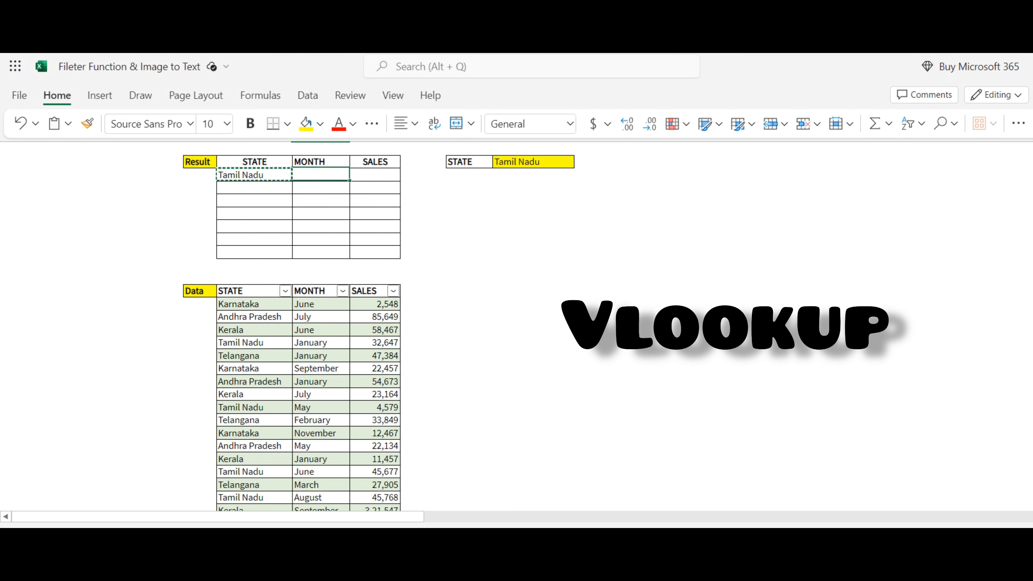
pyautogui.hotkey('ctrl', 'v')
pyautogui.press('F2')
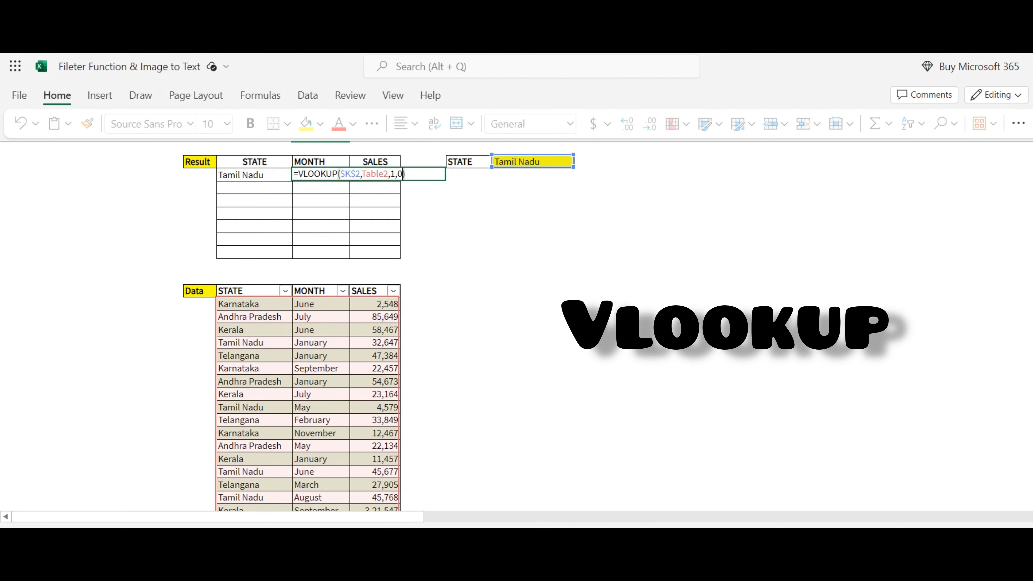
pyautogui.press('Left')
pyautogui.press('Left')
pyautogui.press('BackSpace')
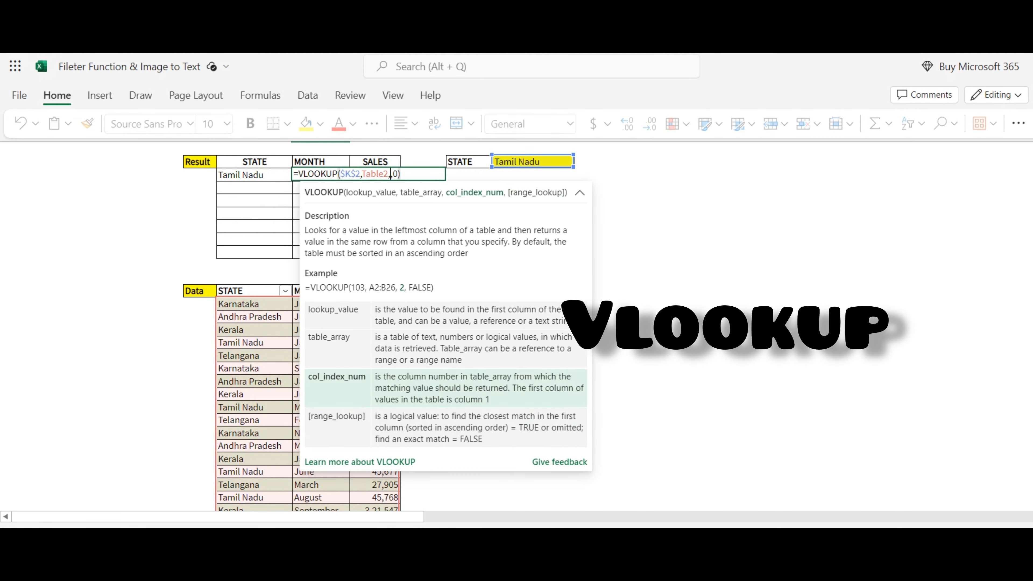
pyautogui.write('2')
pyautogui.press('Return')
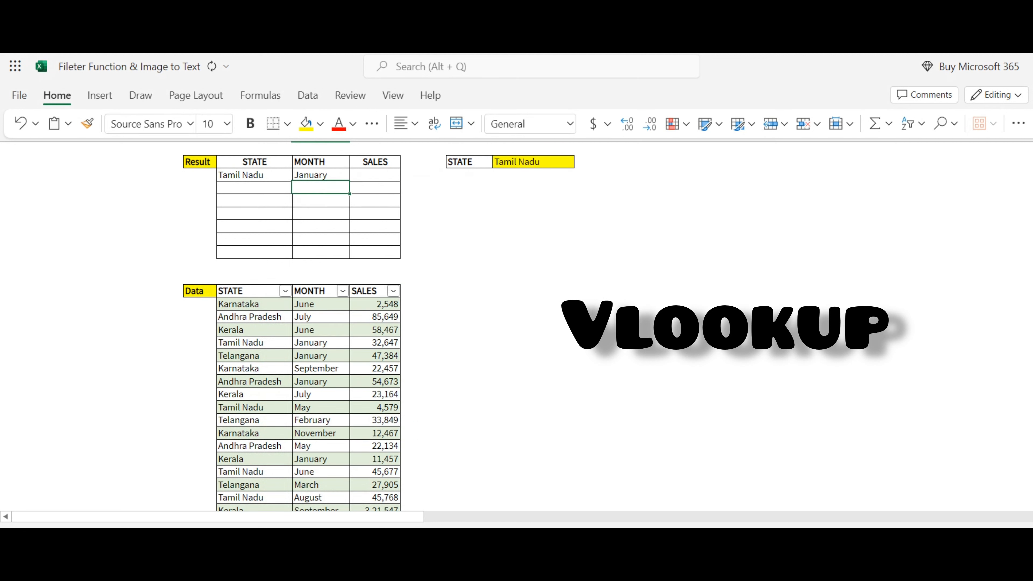
# Copy the MONTH formula to the first SALES cell of the Result table and set its column index to 3
pyautogui.press('Up')
pyautogui.hotkey('ctrl', 'c')
pyautogui.press('Right')
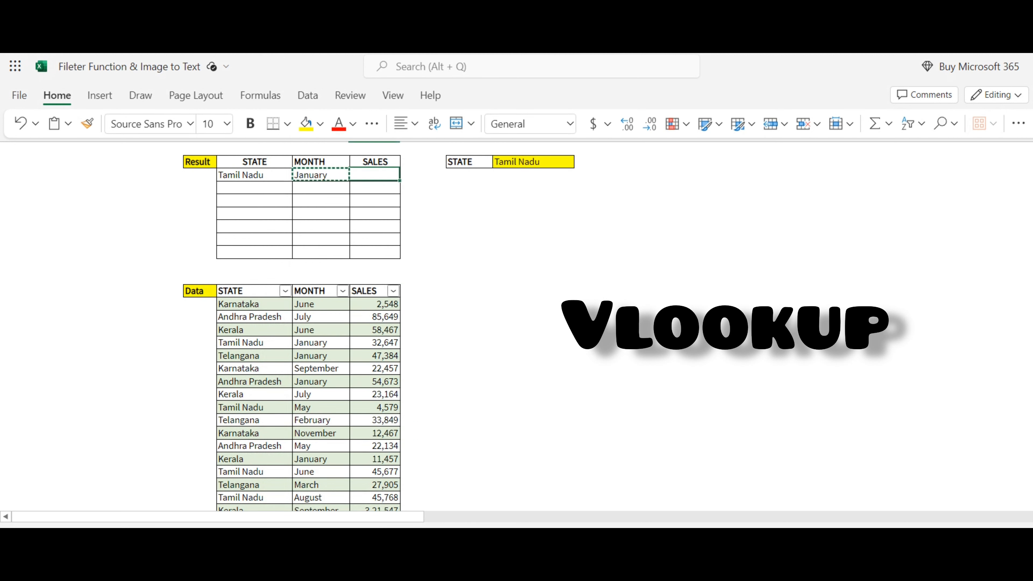
pyautogui.hotkey('ctrl', 'v')
pyautogui.press('F2')
pyautogui.press('Left')
pyautogui.press('Left')
pyautogui.press('Left')
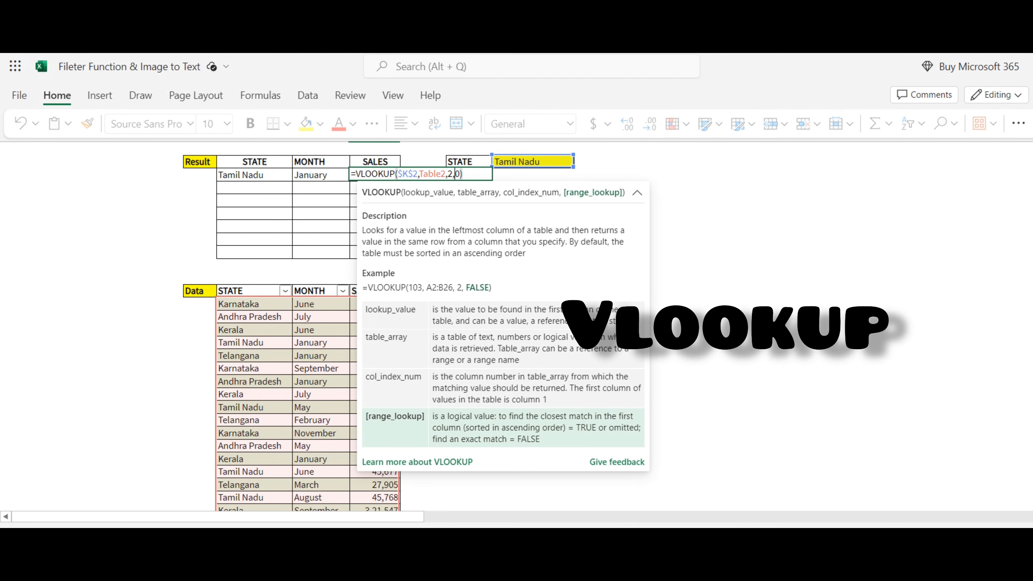
pyautogui.press('BackSpace')
pyautogui.write('3')
pyautogui.press('Return')
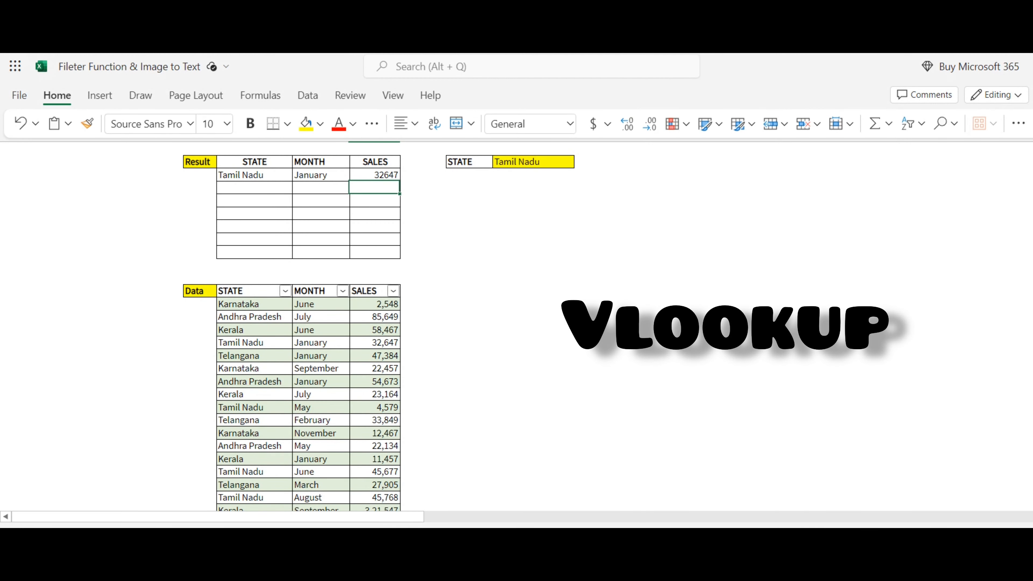
# Highlight the Tamil Nadu January row of the Data table in yellow and filter its STATE column to Tamil Nadu only
pyautogui.moveTo(255, 343); pyautogui.dragTo(374, 345)
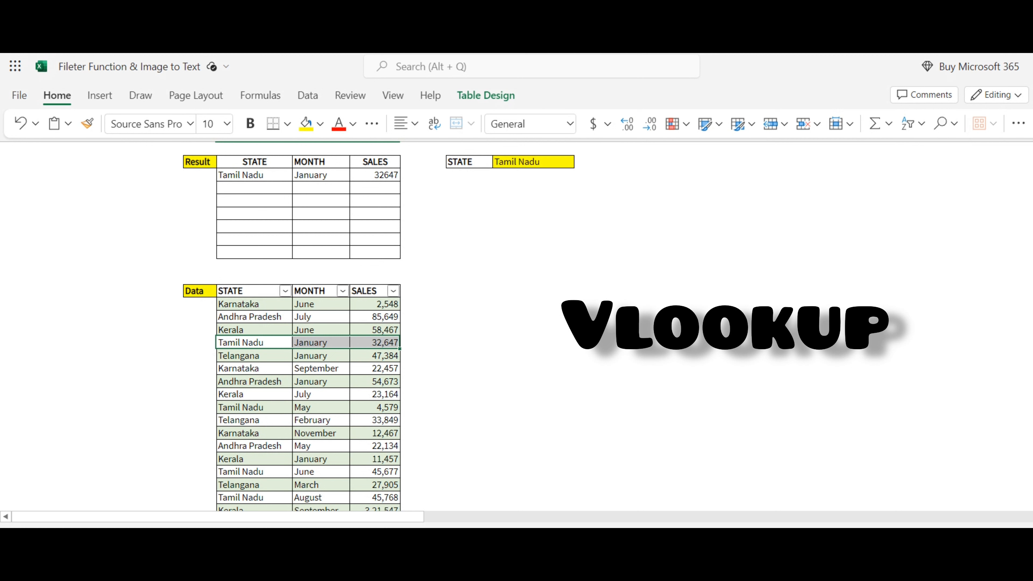
pyautogui.click(306, 124)
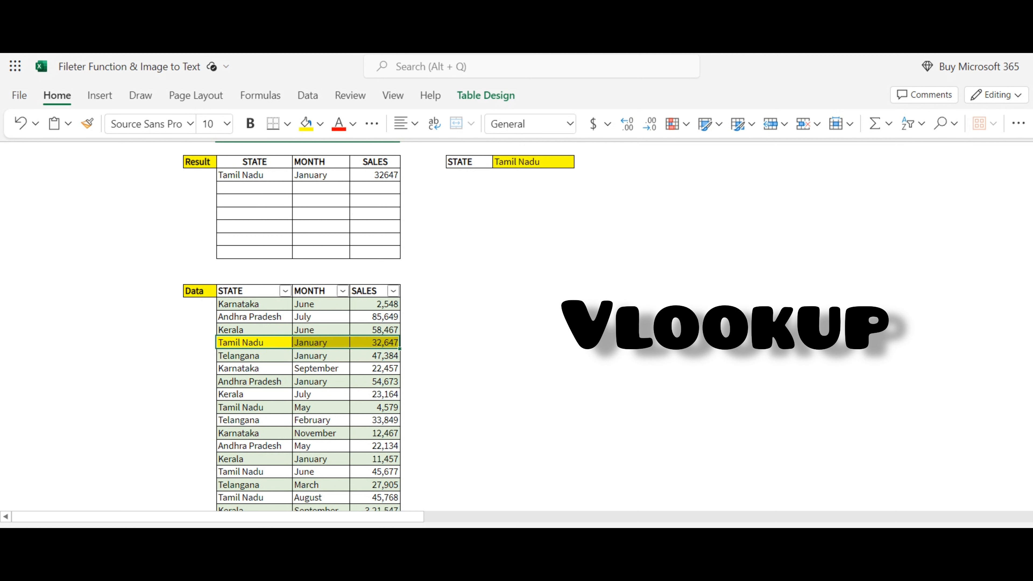
pyautogui.click(285, 291)
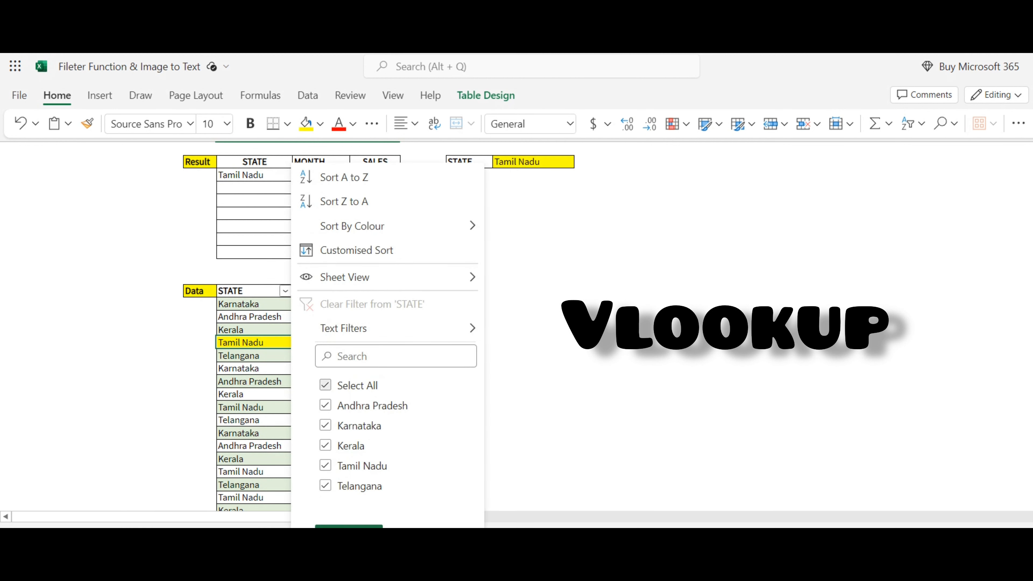
pyautogui.click(325, 385)
pyautogui.click(325, 465)
pyautogui.click(349, 526)
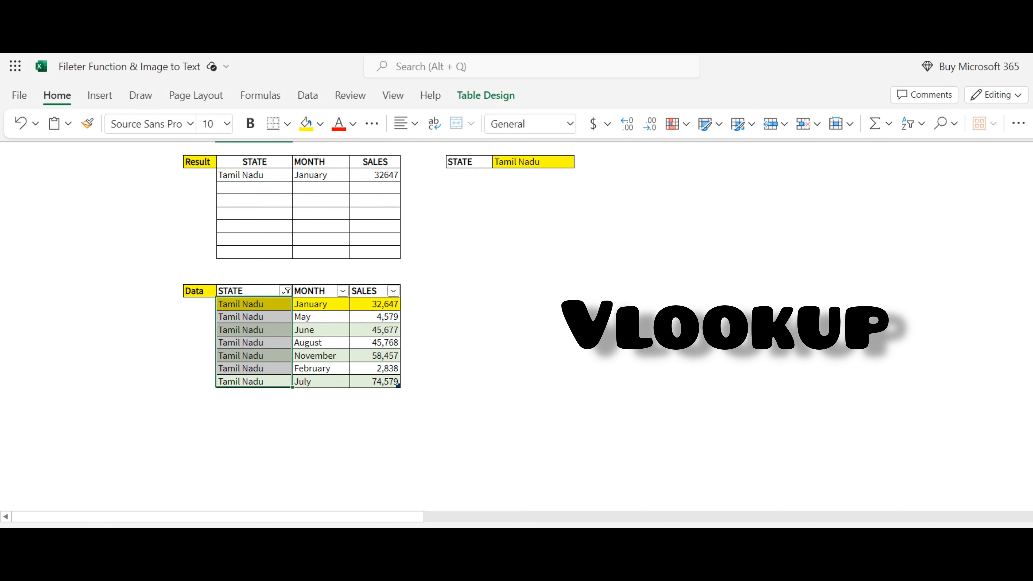
pyautogui.click(375, 420)
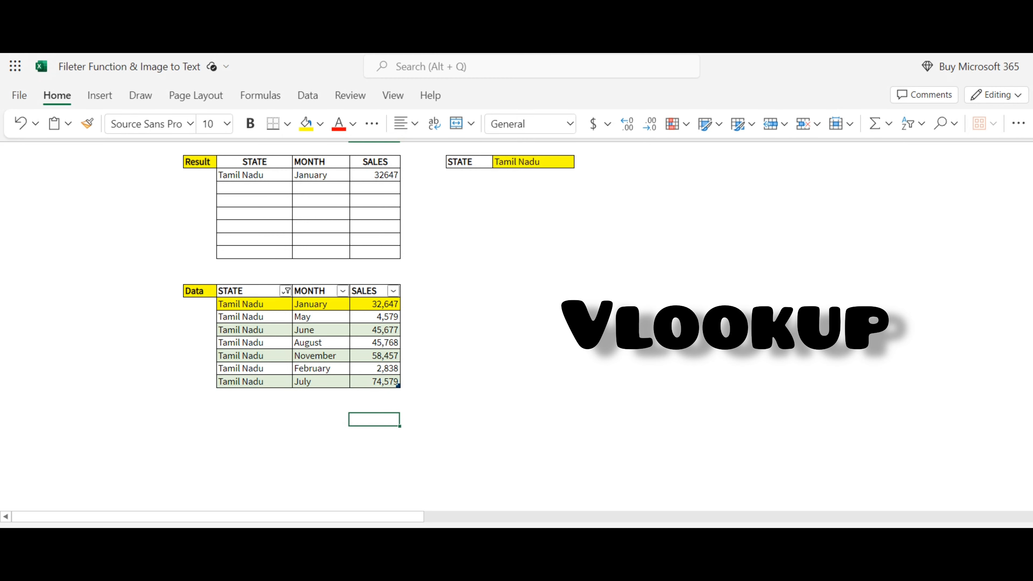
# Filter the STATE column of the Data table to show only Kerala
pyautogui.click(286, 290)
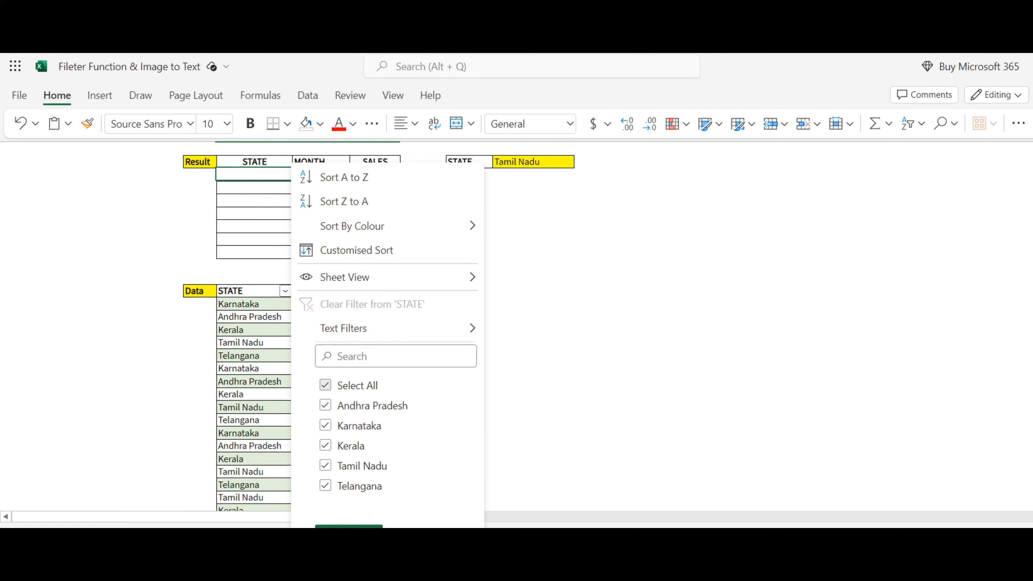
pyautogui.click(325, 385)
pyautogui.click(325, 445)
pyautogui.click(349, 526)
# Copy all the filtered Kerala rows into the Result table, starting at its first STATE cell
pyautogui.moveTo(254, 304); pyautogui.dragTo(386, 382)
pyautogui.hotkey('ctrl', 'c')
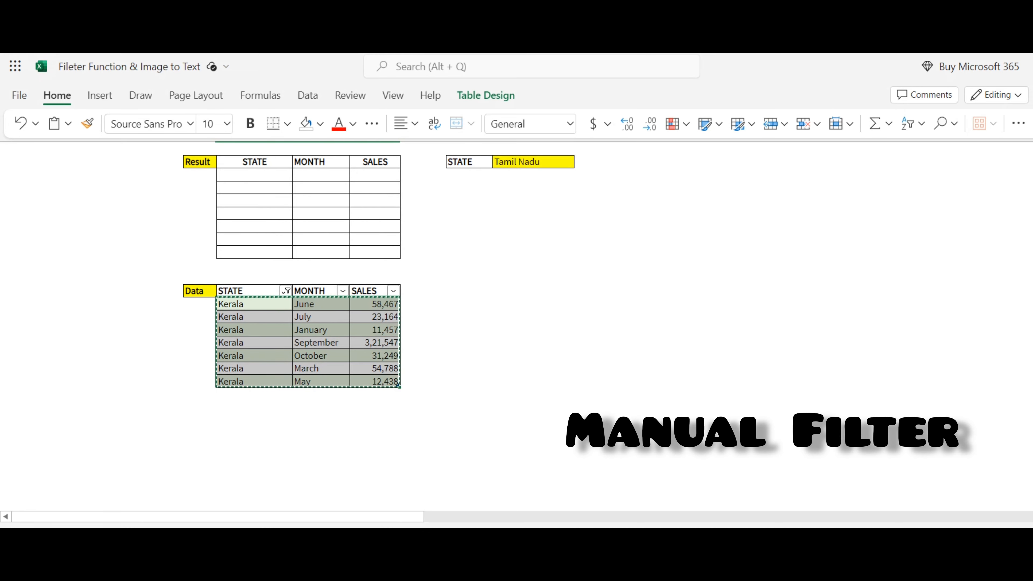
pyautogui.click(254, 175)
pyautogui.hotkey('ctrl', 'v')
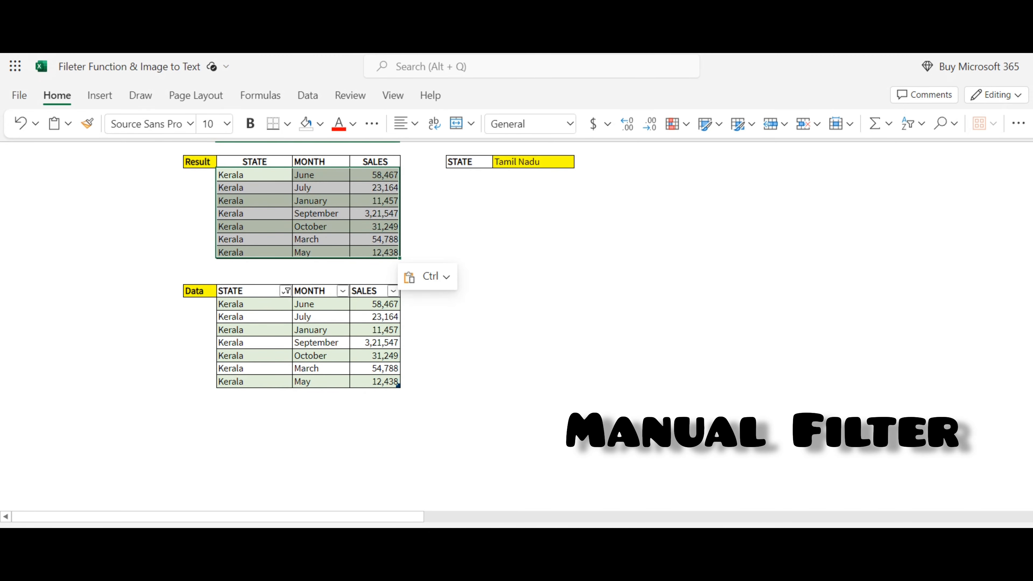
# Change the STATE filter of the Data table from Kerala to Andhra Pradesh only
pyautogui.click(286, 291)
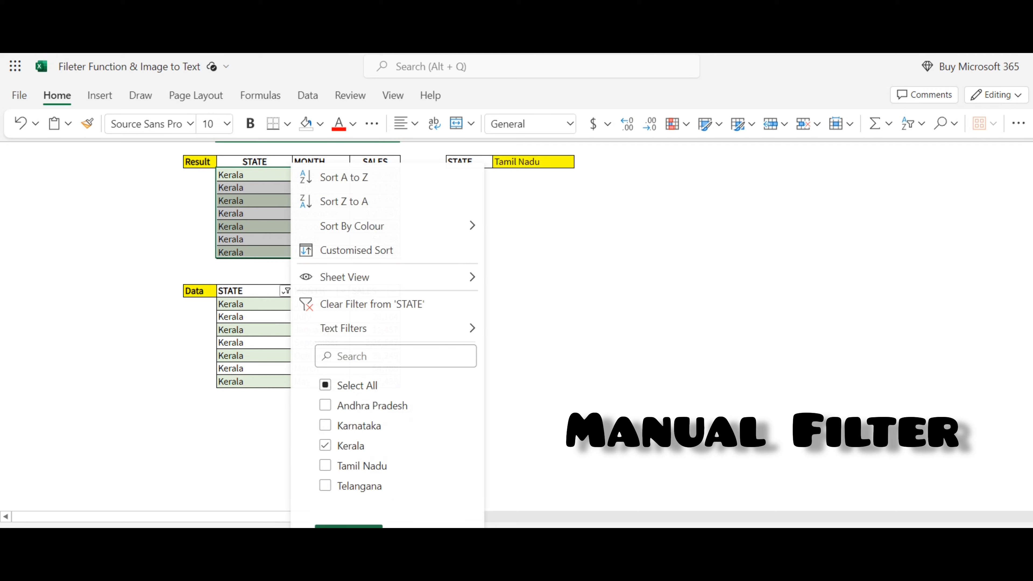
pyautogui.click(326, 446)
pyautogui.click(325, 405)
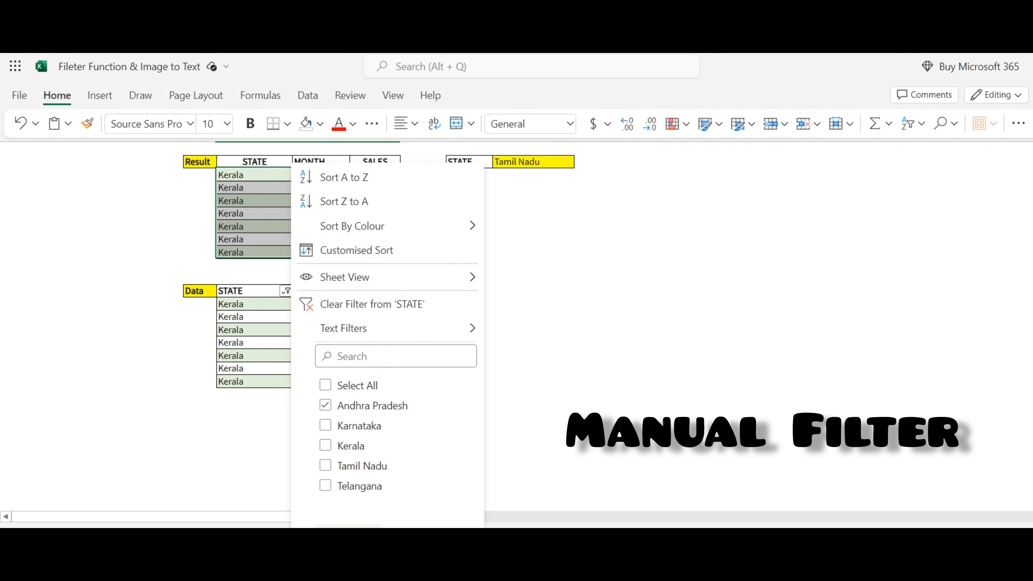
pyautogui.click(349, 526)
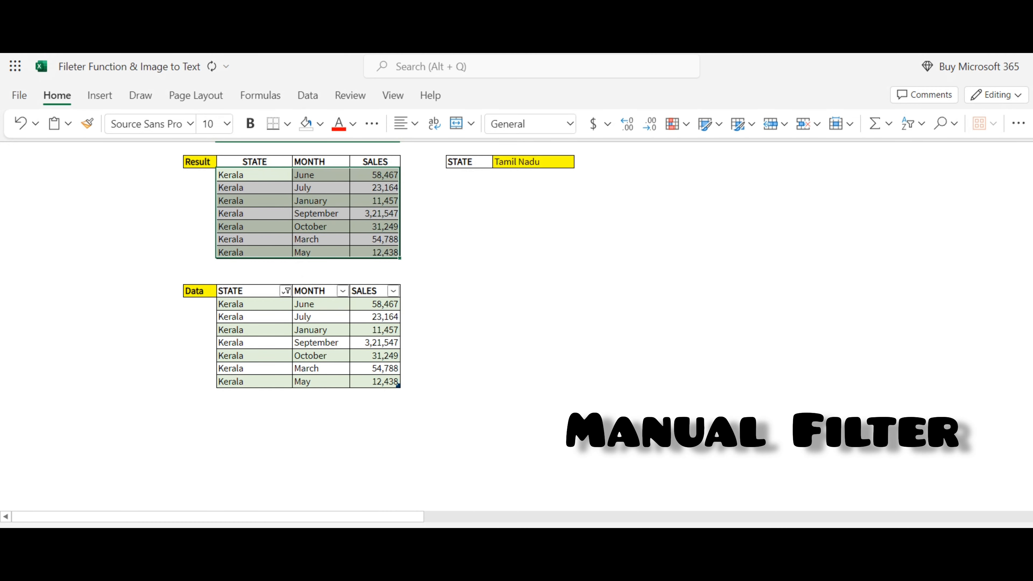
# Copy the filtered Andhra Pradesh rows over the Result table's rows and into the blank area beyond the STATE criterion cell
pyautogui.moveTo(254, 304); pyautogui.dragTo(375, 369)
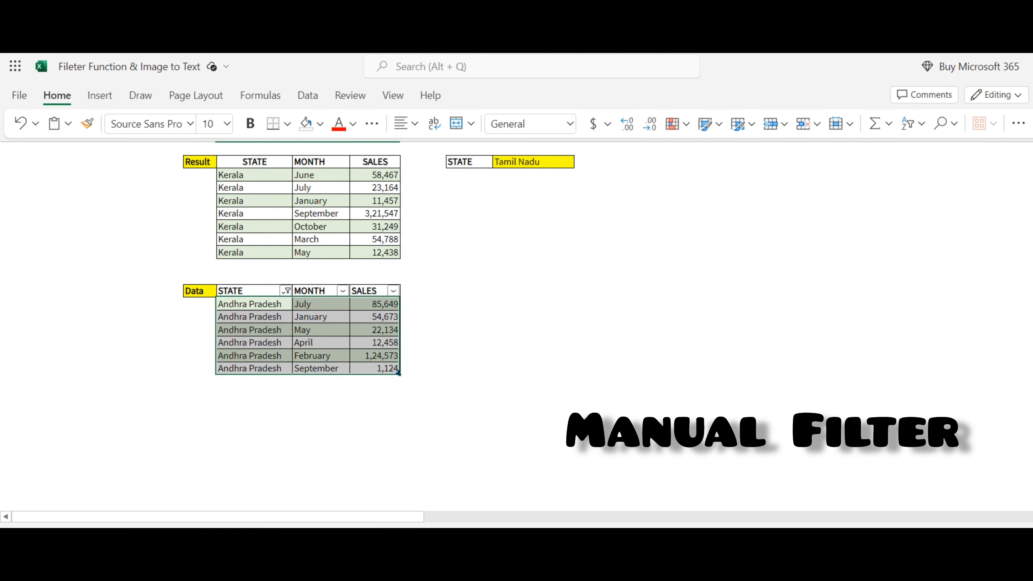
pyautogui.hotkey('ctrl', 'c')
pyautogui.click(254, 175)
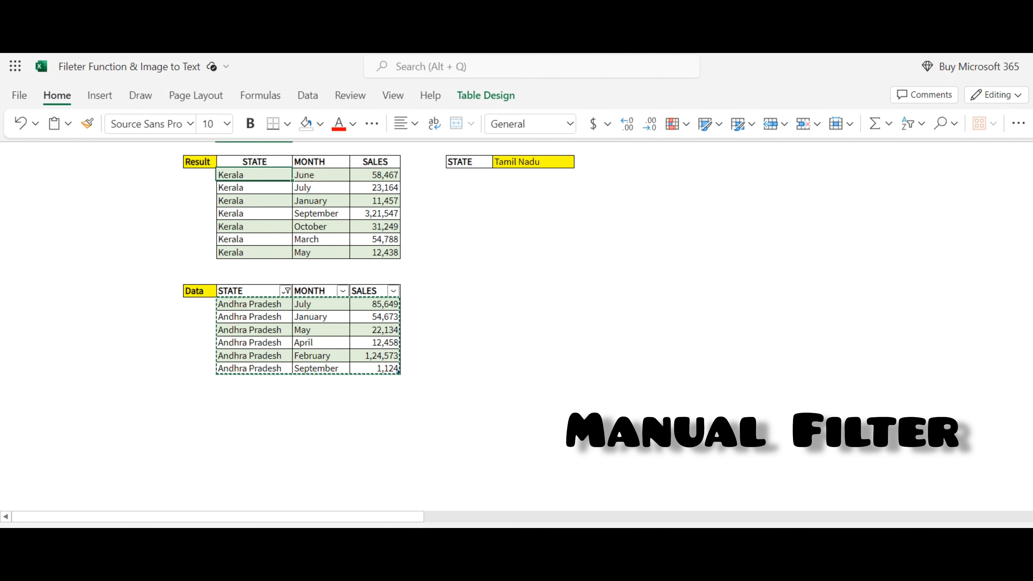
pyautogui.hotkey('ctrl', 'v')
pyautogui.click(675, 187)
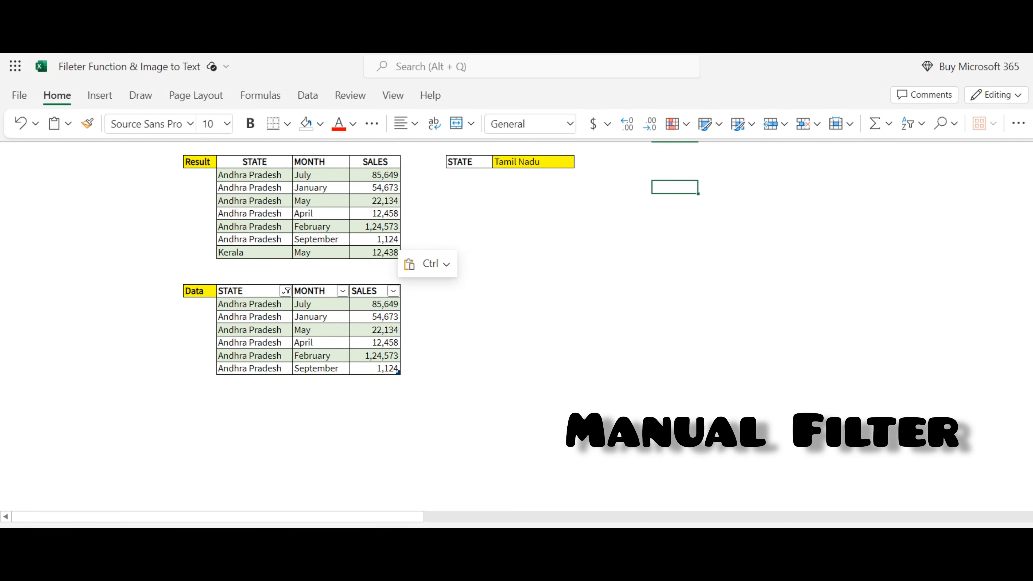
pyautogui.hotkey('ctrl', 'v')
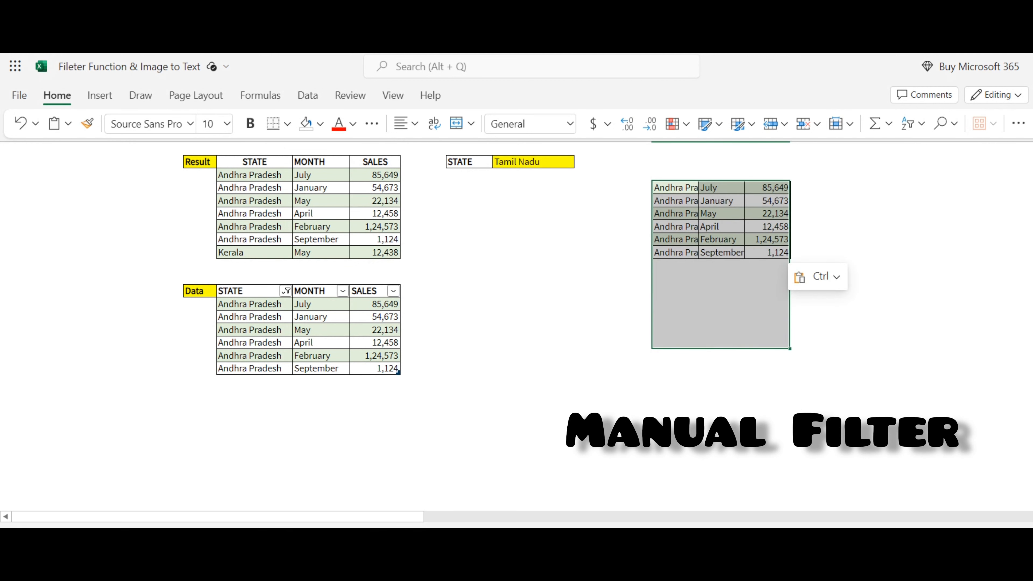
# Undo both pastes of the Andhra Pradesh rows and the last STATE filter change
pyautogui.hotkey('ctrl', 'z')
pyautogui.hotkey('ctrl', 'z')
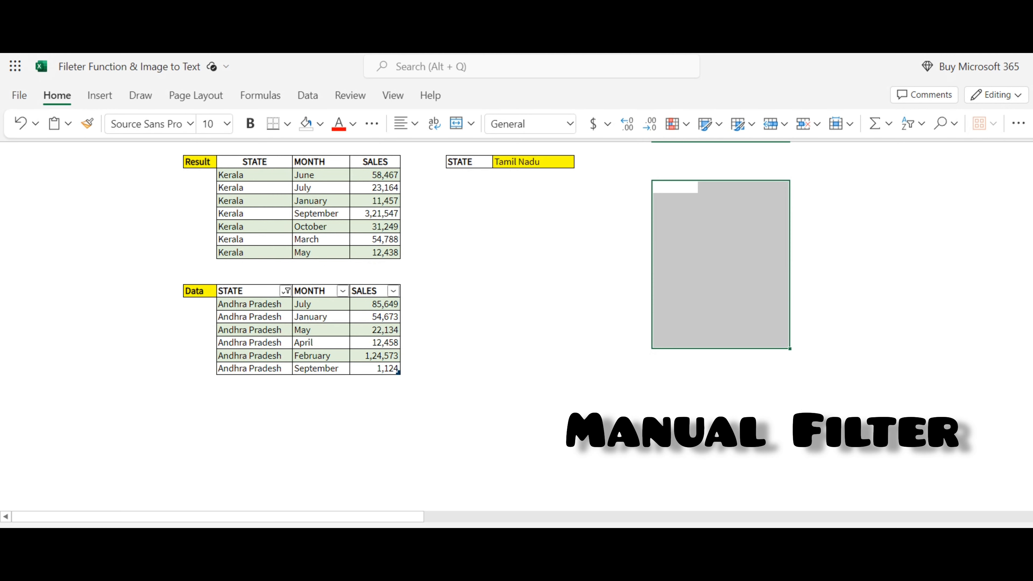
pyautogui.hotkey('ctrl', 'z')
# Select all states again in the Data table's STATE filter so every sales row is shown
pyautogui.click(286, 291)
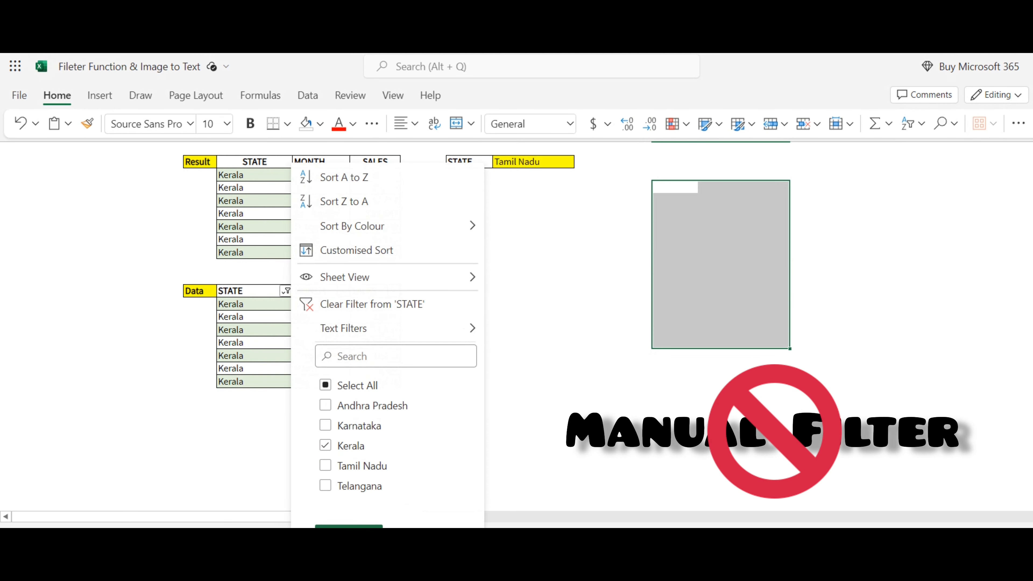
pyautogui.click(326, 385)
pyautogui.click(348, 527)
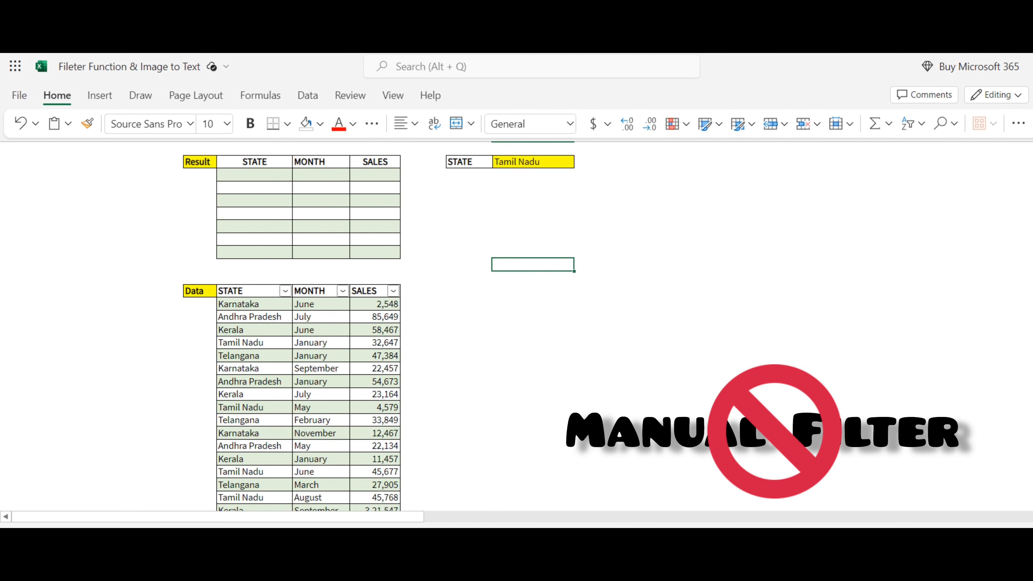
# Start a FILTER formula in the Result table's first STATE cell, using all Data table rows (Table2) as the array
pyautogui.click(254, 174)
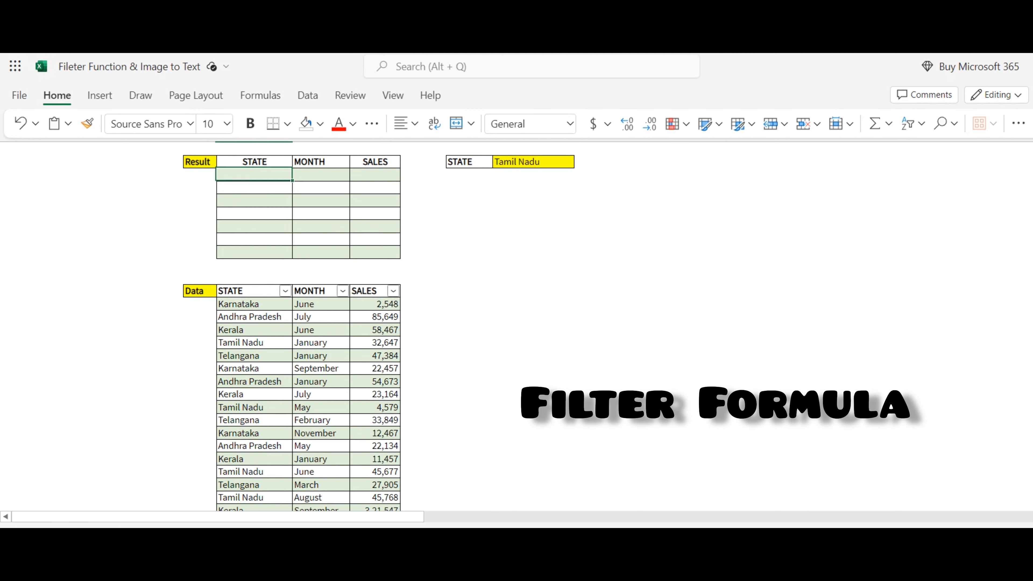
pyautogui.write('=fil')
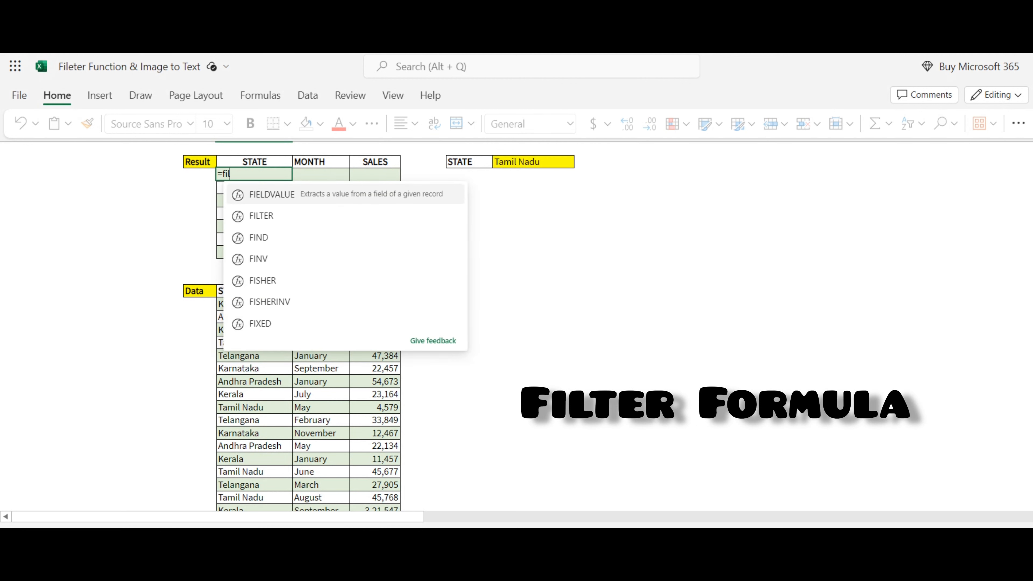
pyautogui.write('ter(')
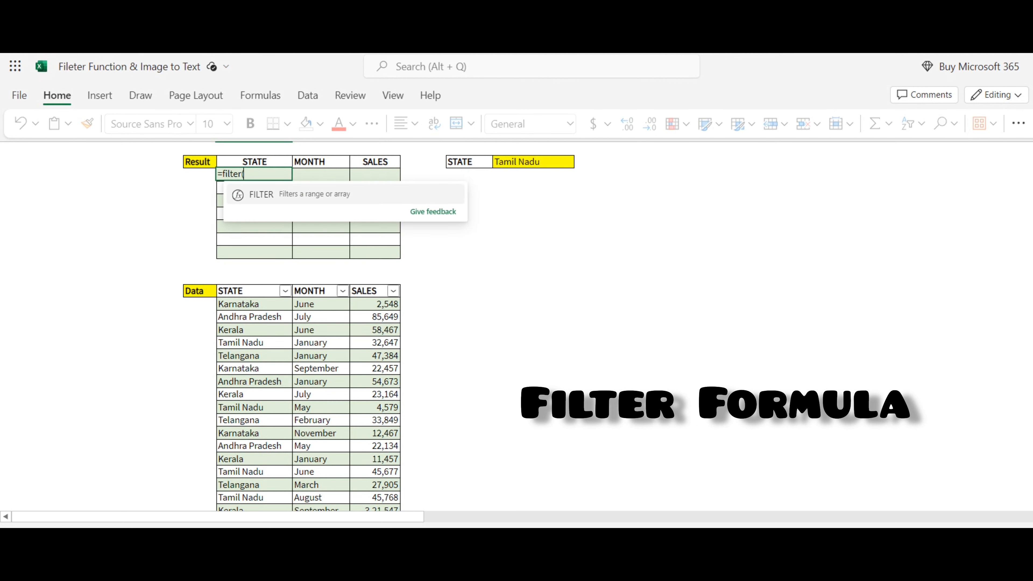
pyautogui.click(320, 394)
pyautogui.moveTo(254, 304); pyautogui.dragTo(375, 317)
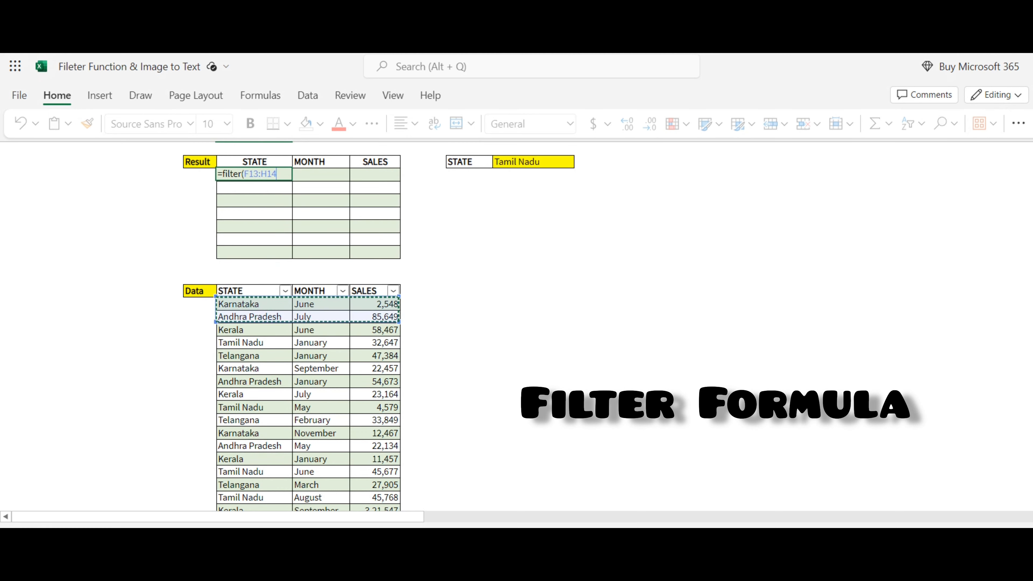
pyautogui.hotkey('ctrl', 'shift', 'Down')
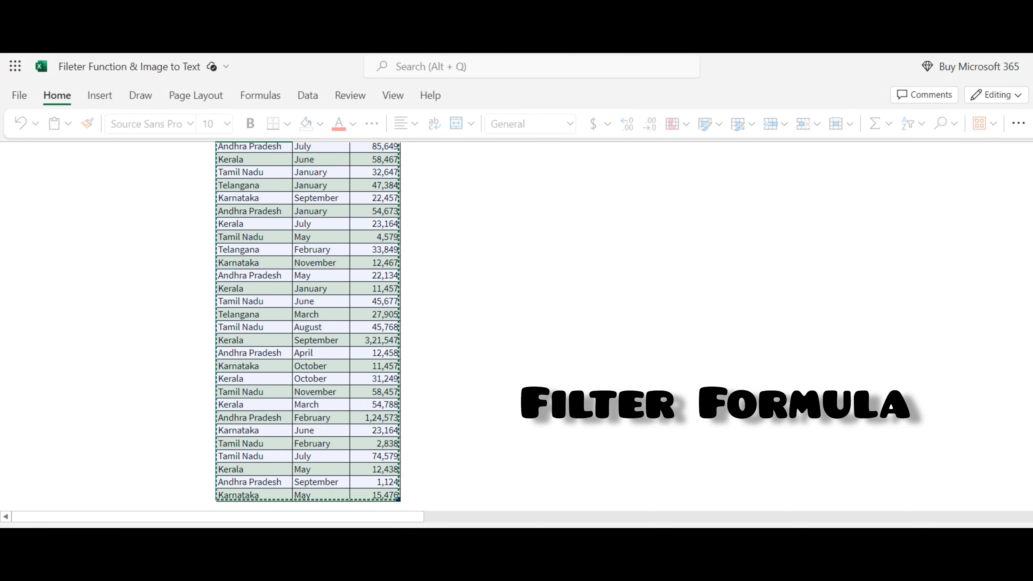
pyautogui.write(',')
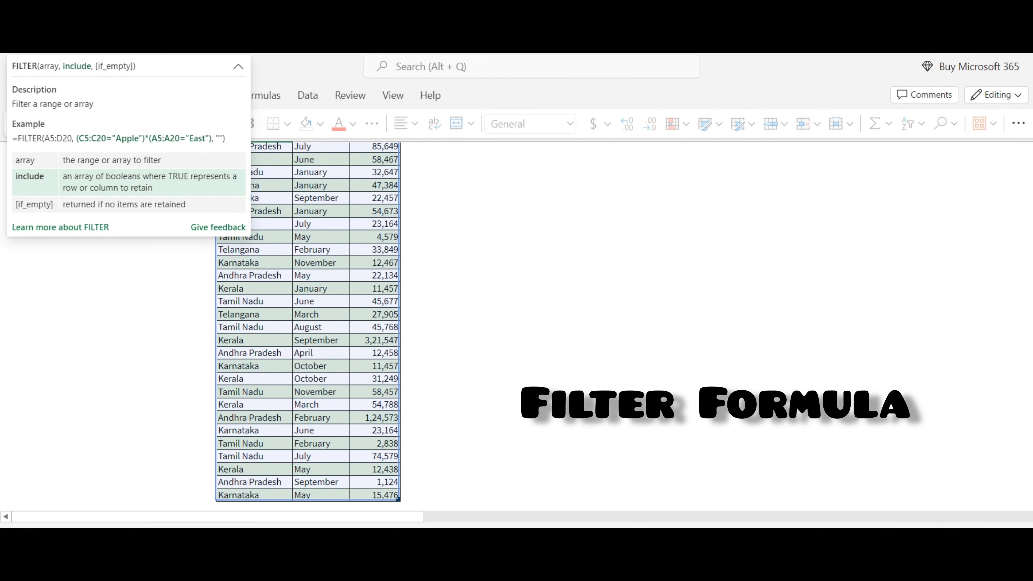
# Add the include condition Table2[STATE]=K2 to the FILTER formula, matching the Data table's STATE column to the criterion cell
pyautogui.scroll(4, 308, 327)
pyautogui.click(160, 303)
pyautogui.moveTo(252, 303); pyautogui.dragTo(252, 466)
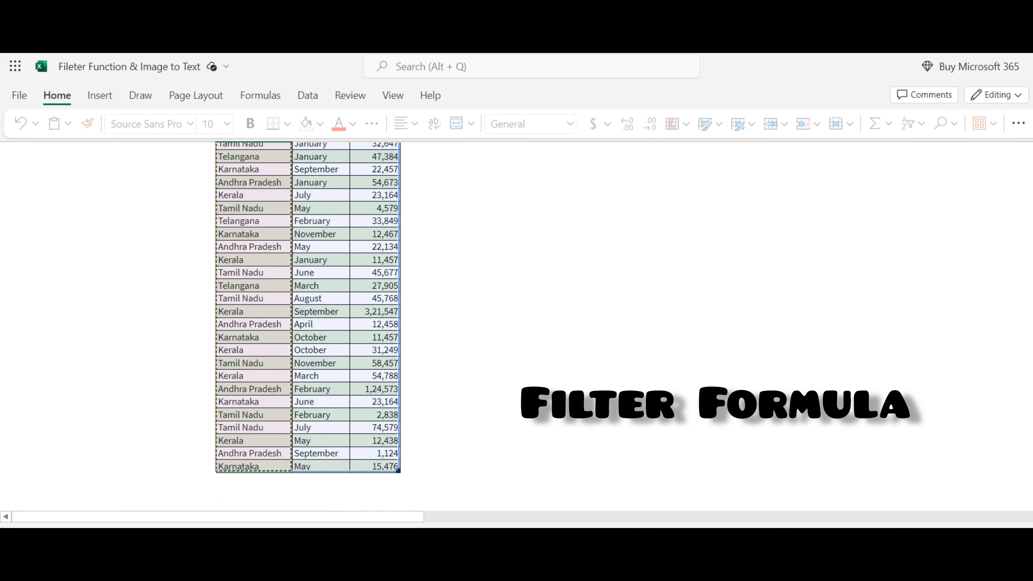
pyautogui.scroll(5, 308, 327)
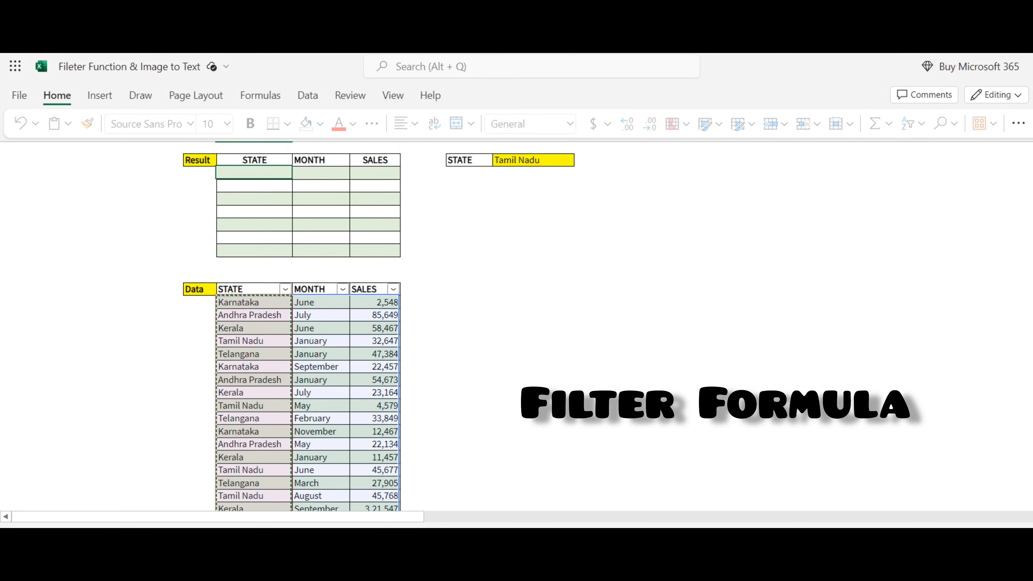
pyautogui.write('=')
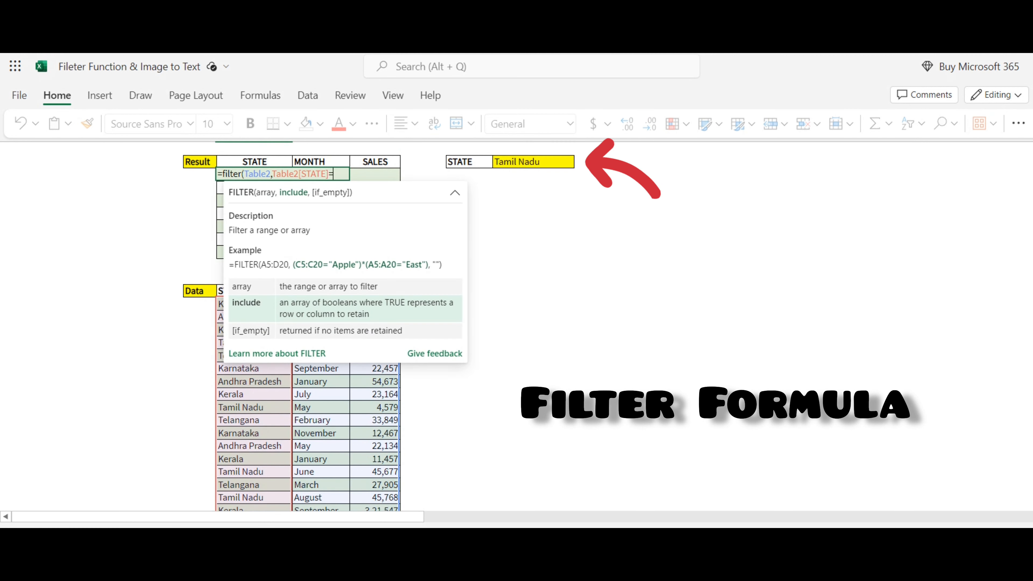
pyautogui.click(533, 162)
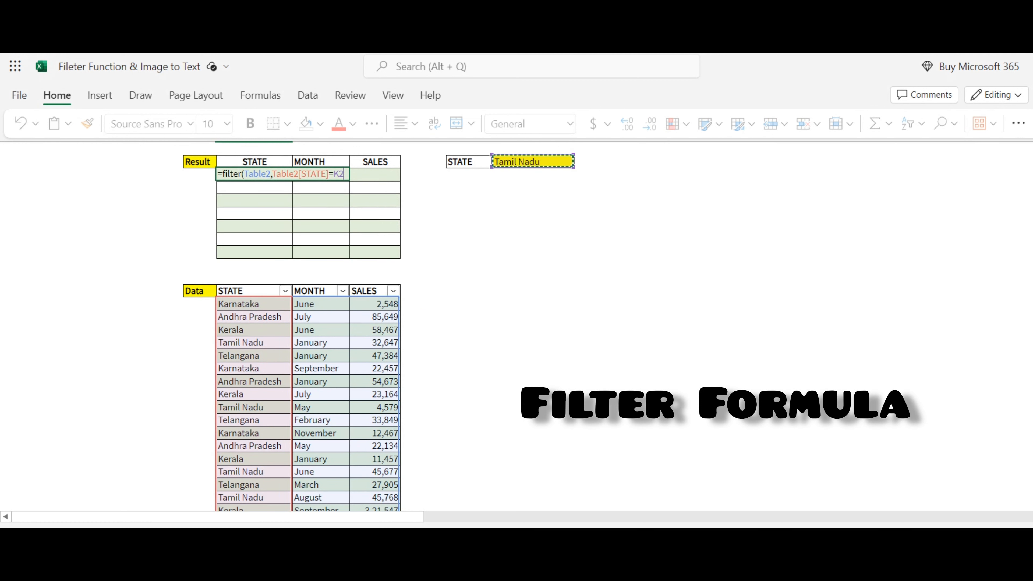
# Finish the FILTER formula with "No Data" as the value returned when no rows match
pyautogui.write(',')
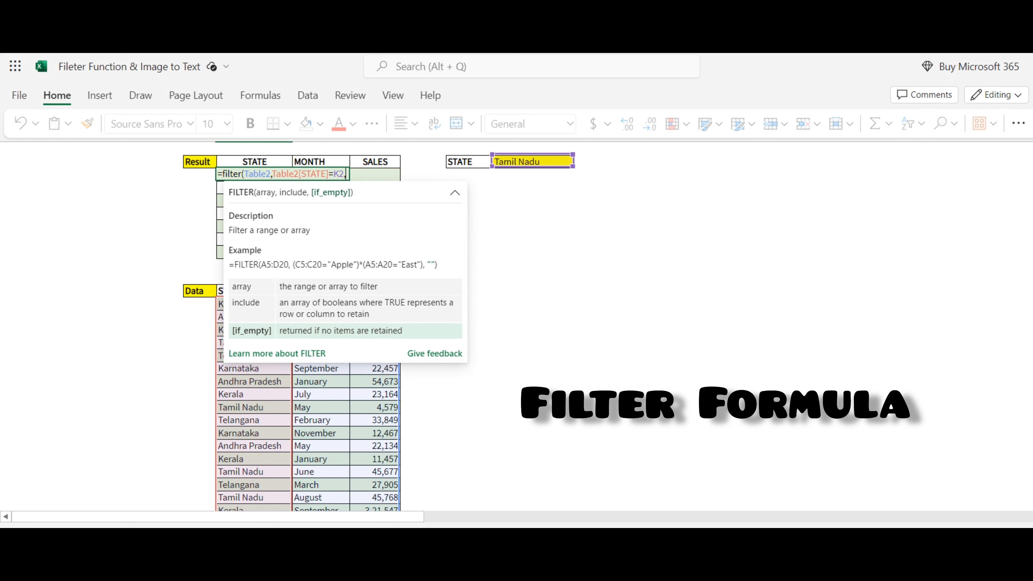
pyautogui.write('"No Data")')
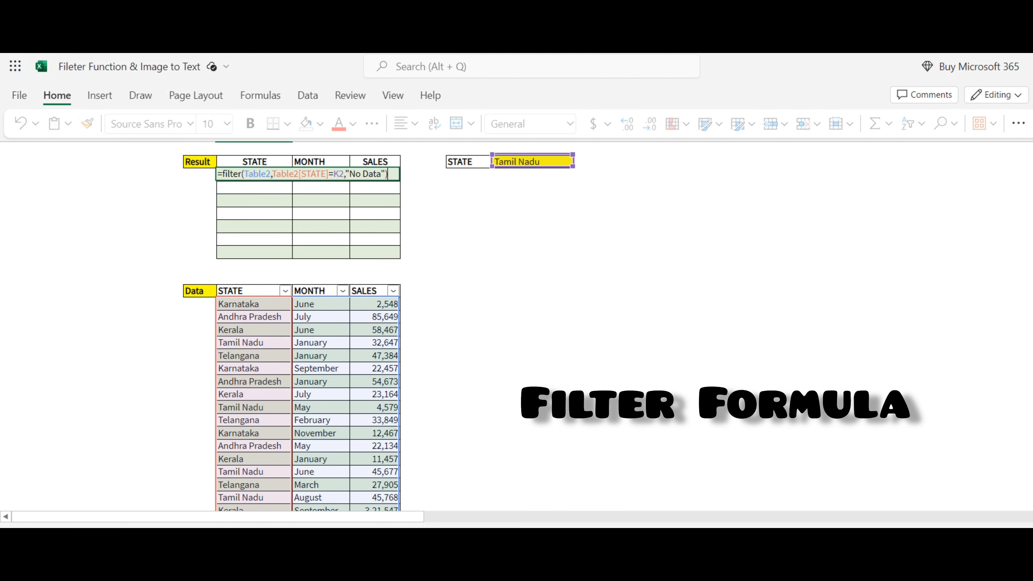
pyautogui.press('Return')
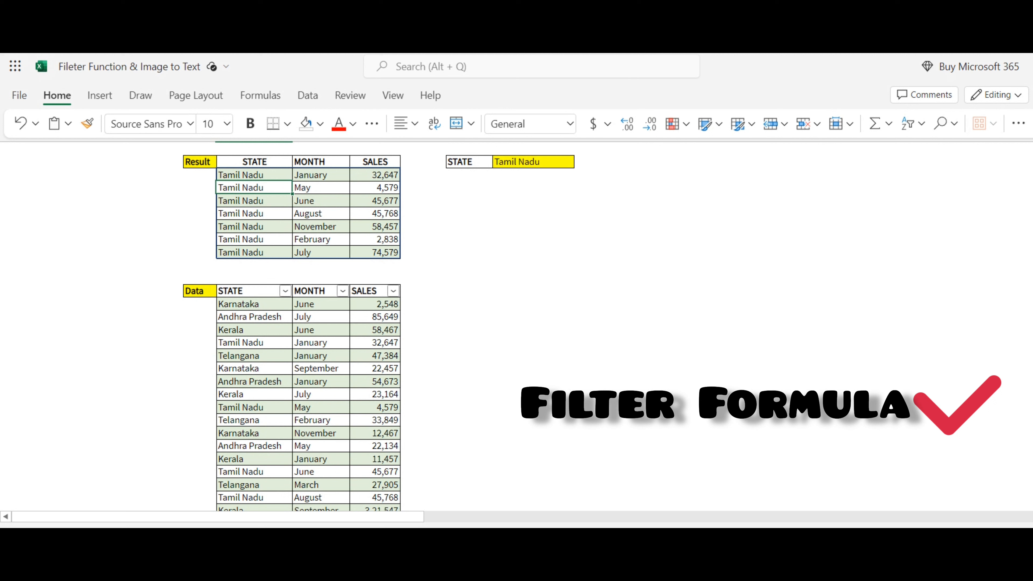
# Filter the Data table's STATE column to Tamil Nadu only to compare it with the Result table
pyautogui.click(285, 292)
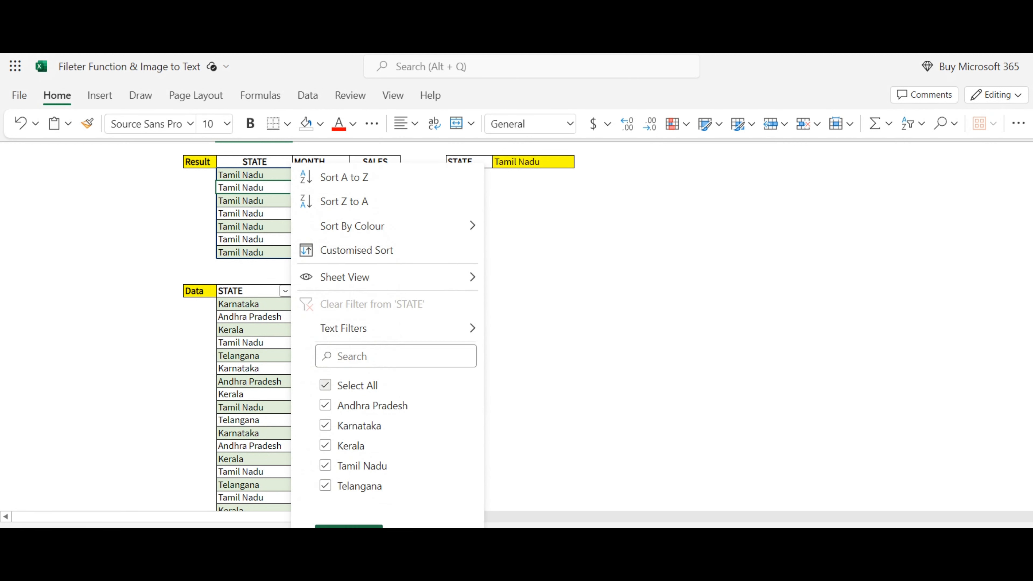
pyautogui.click(325, 385)
pyautogui.click(325, 465)
pyautogui.click(349, 527)
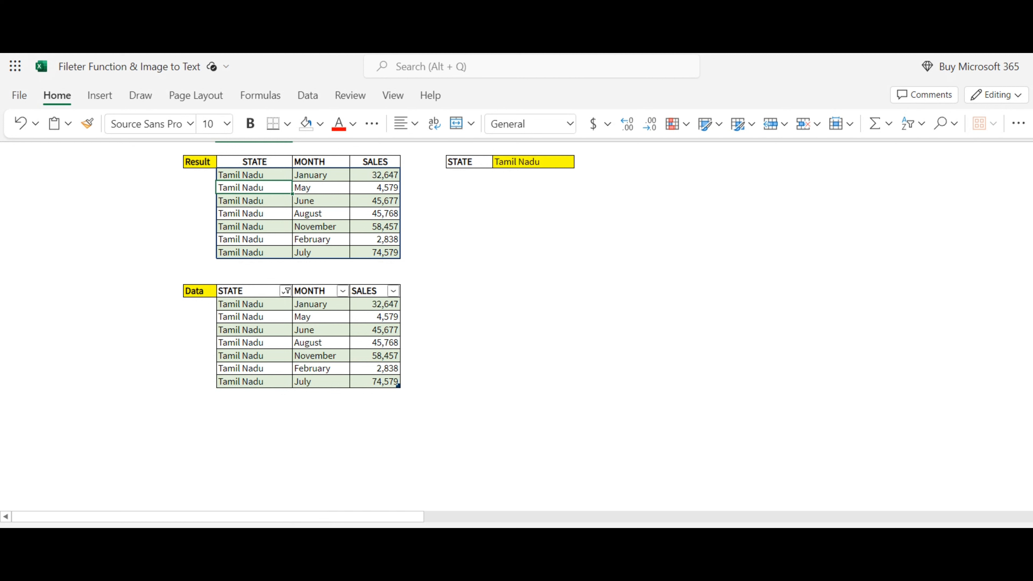
# Change the Data table's STATE filter to Kerala only and set the STATE criterion cell to Kerala
pyautogui.click(286, 291)
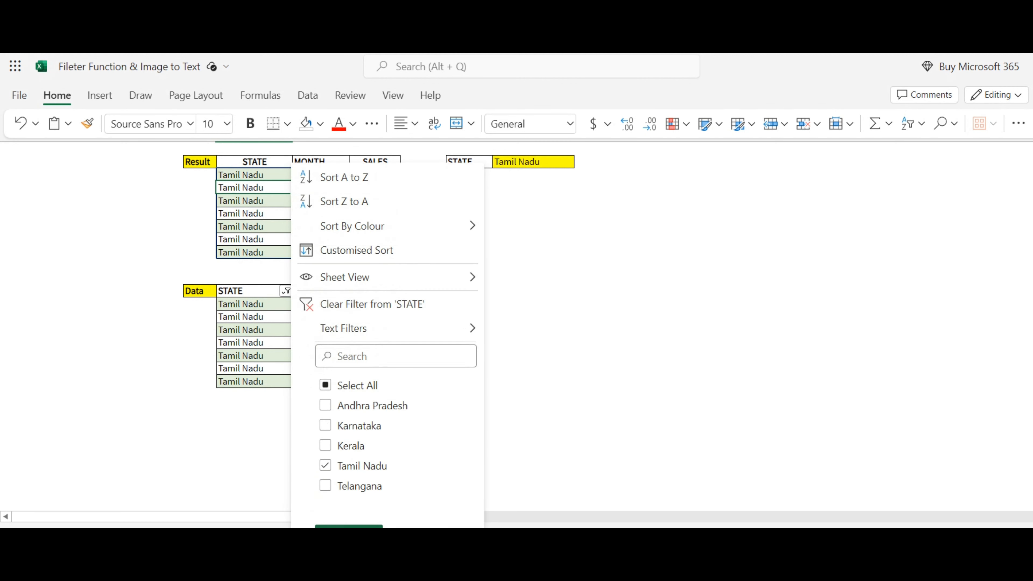
pyautogui.click(326, 465)
pyautogui.click(326, 445)
pyautogui.click(349, 526)
pyautogui.click(532, 161)
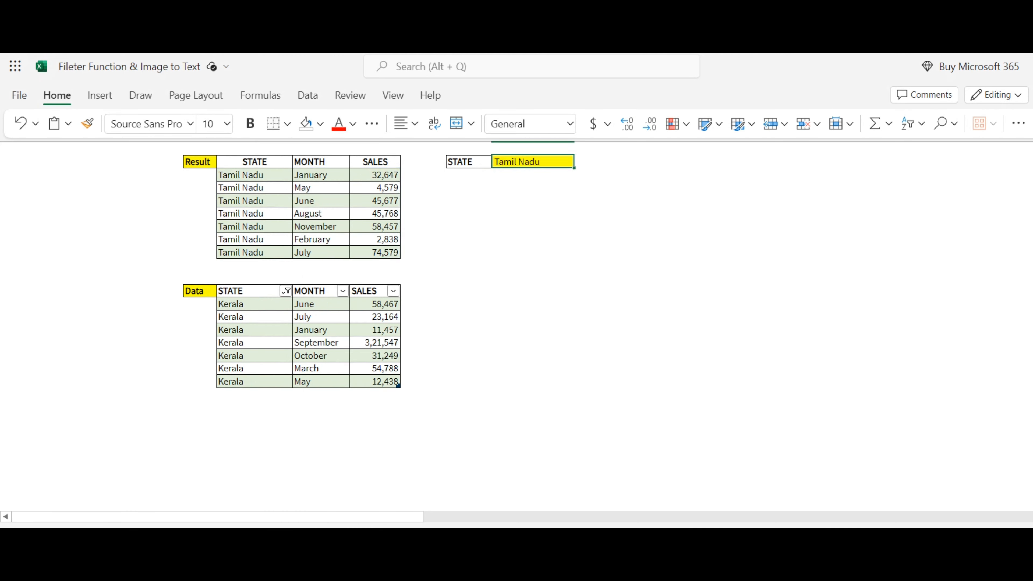
pyautogui.write('Kerala')
pyautogui.press('Return')
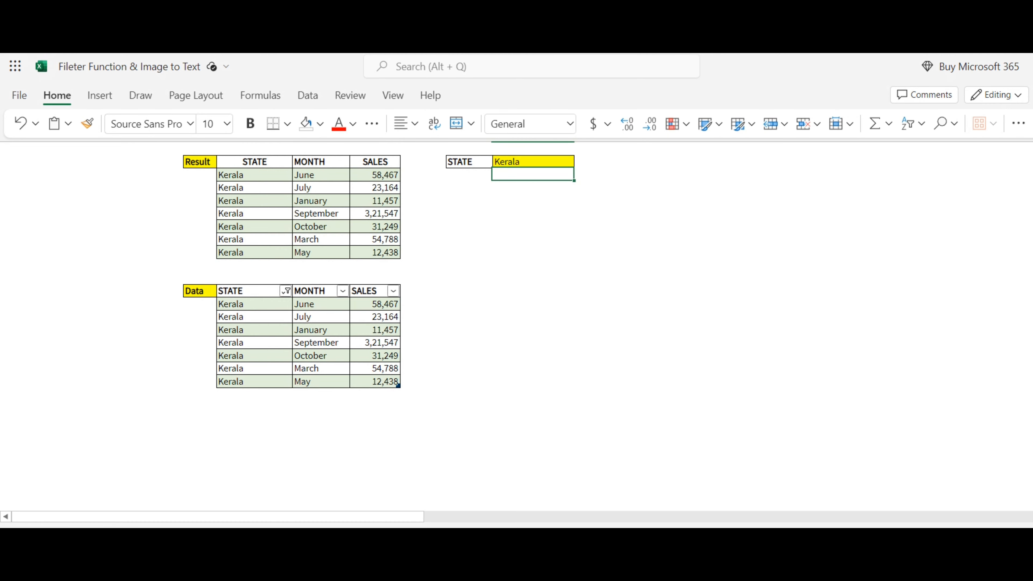
# Change the Data table's STATE filter to Telangana only and set the STATE criterion cell to Telangana
pyautogui.click(286, 291)
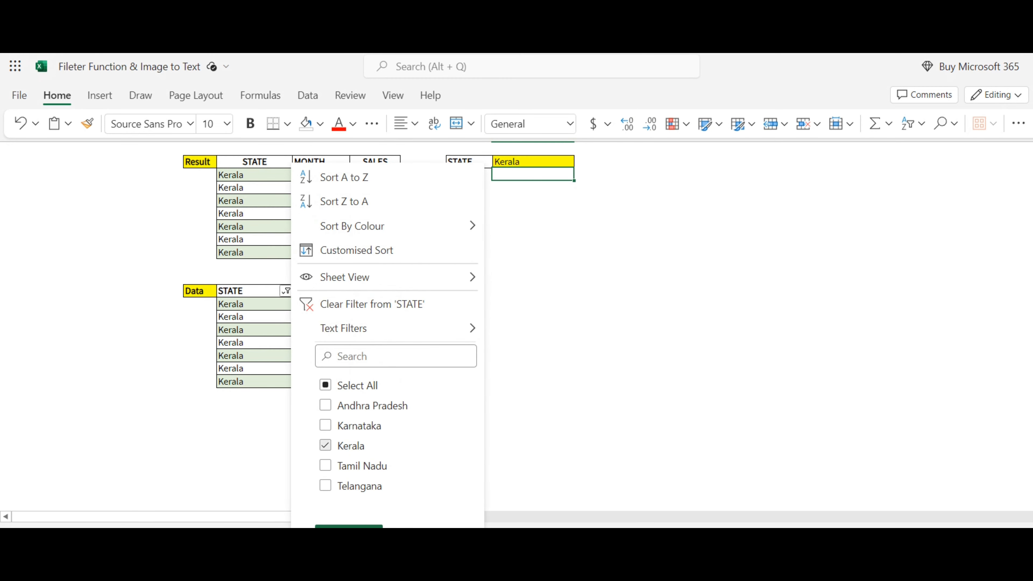
pyautogui.click(326, 445)
pyautogui.click(325, 485)
pyautogui.click(348, 527)
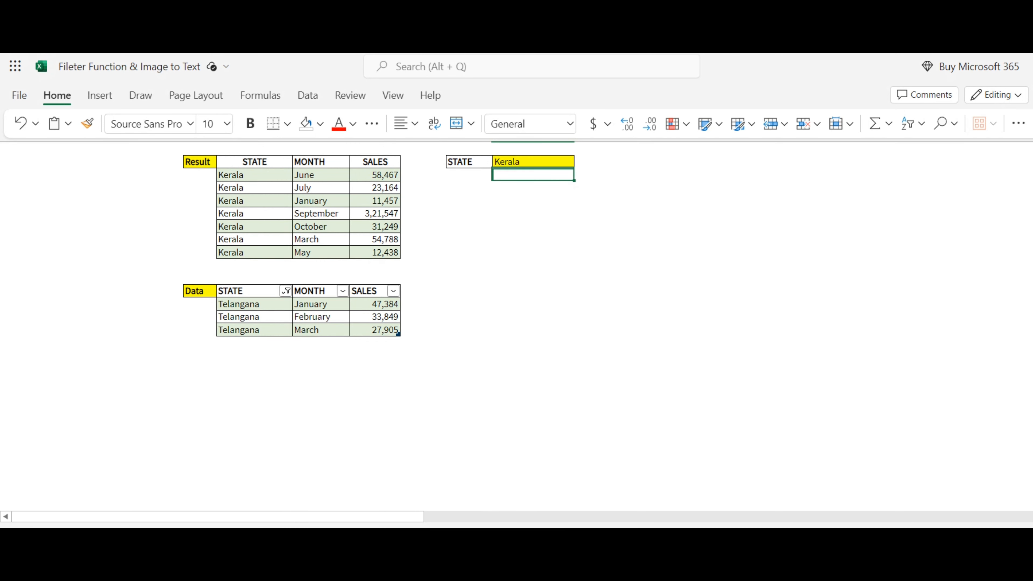
pyautogui.click(533, 162)
pyautogui.write('Telangana')
pyautogui.press('Return')
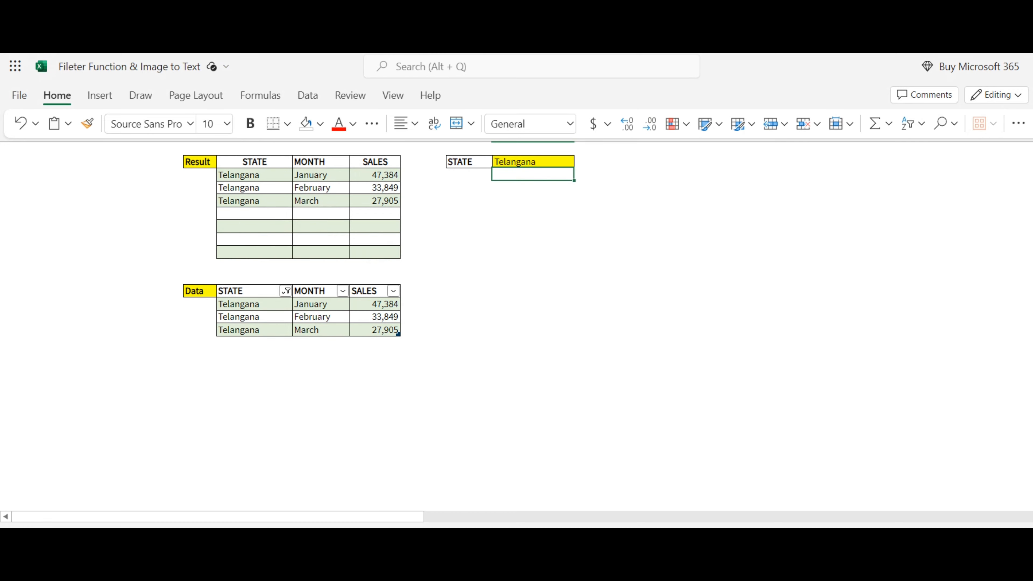
# Restore all states in the Data table by removing the Telangana restriction from the STATE filter
pyautogui.click(286, 291)
pyautogui.click(325, 385)
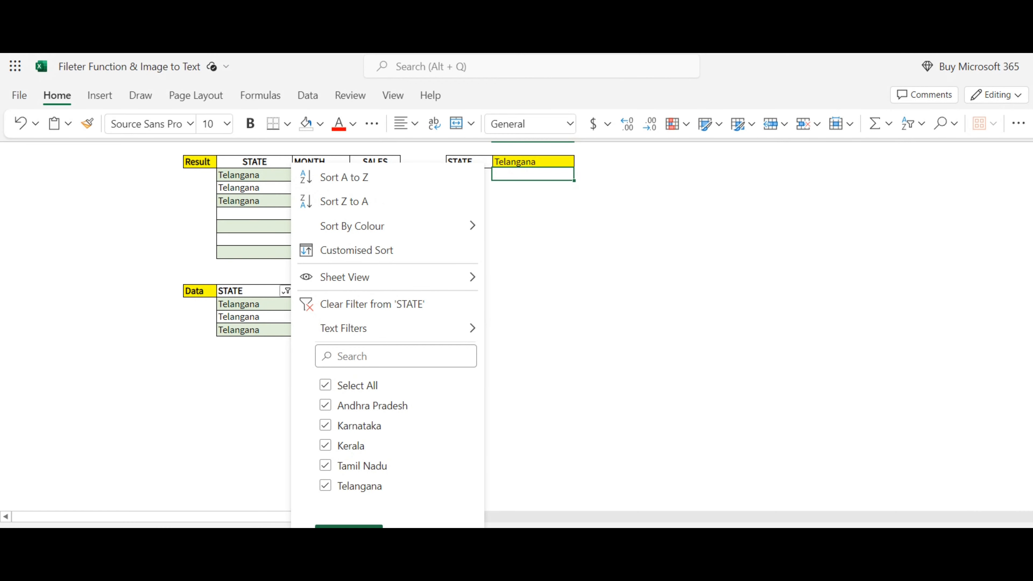
pyautogui.click(349, 527)
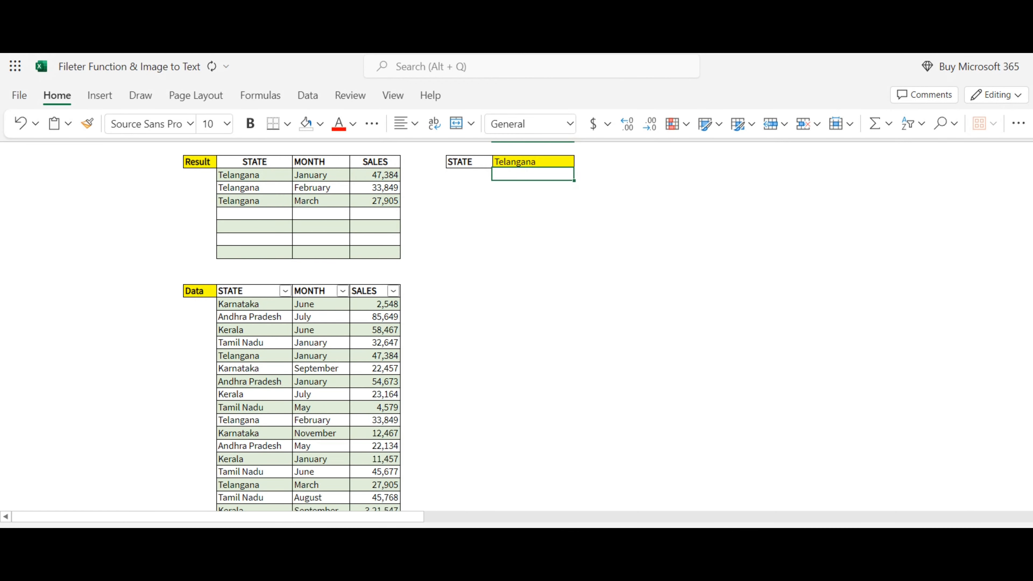
# Check the states listed in the Data table's STATE filter, and set the STATE criterion cell to Delhi
pyautogui.click(533, 161)
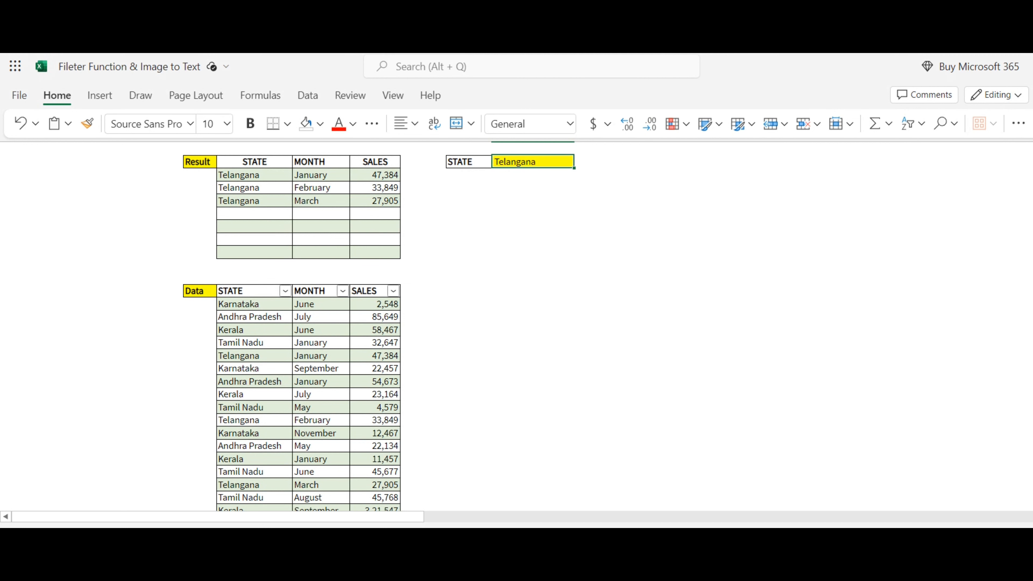
pyautogui.click(285, 291)
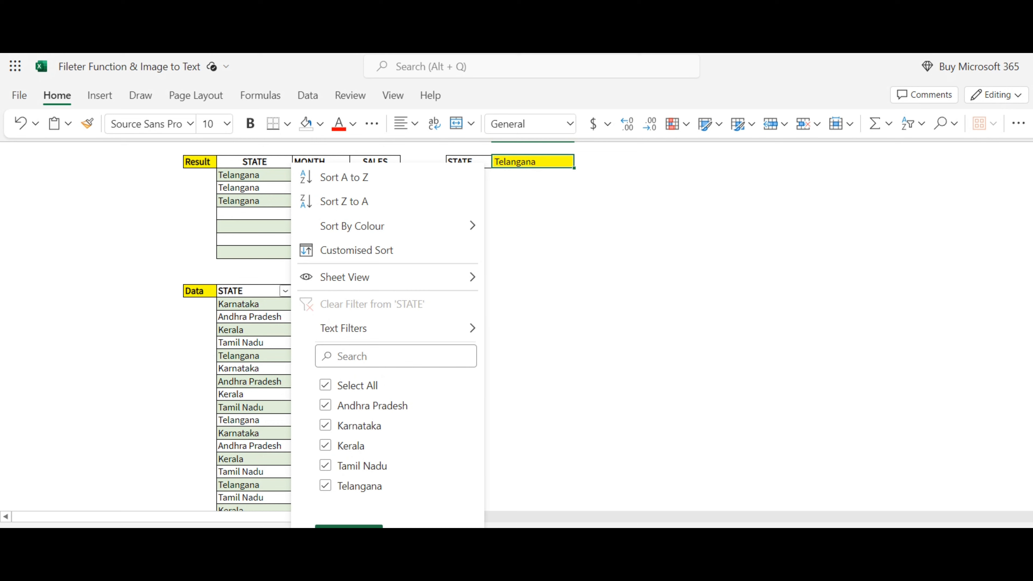
pyautogui.click(533, 264)
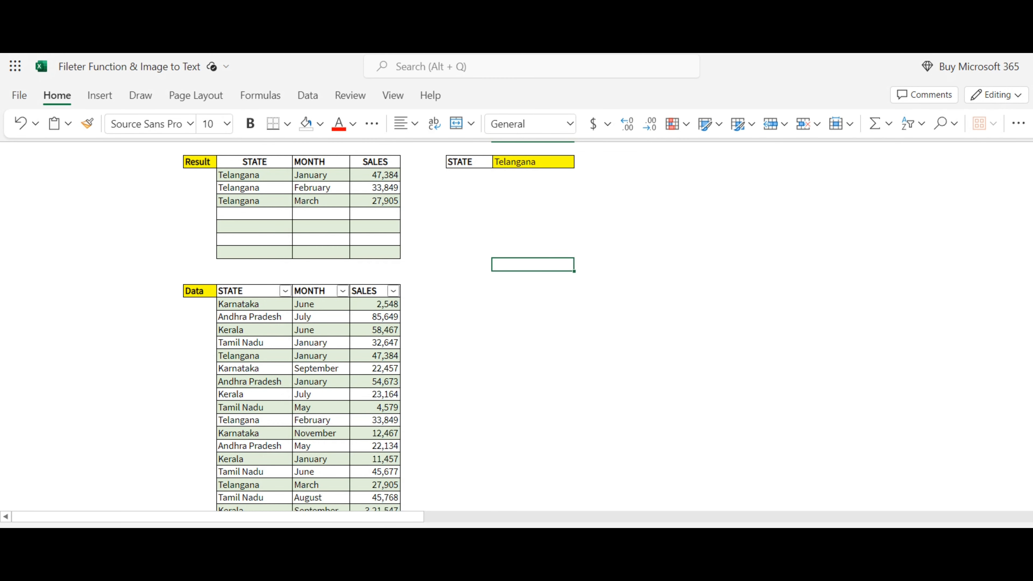
pyautogui.click(533, 161)
pyautogui.press('BackSpace')
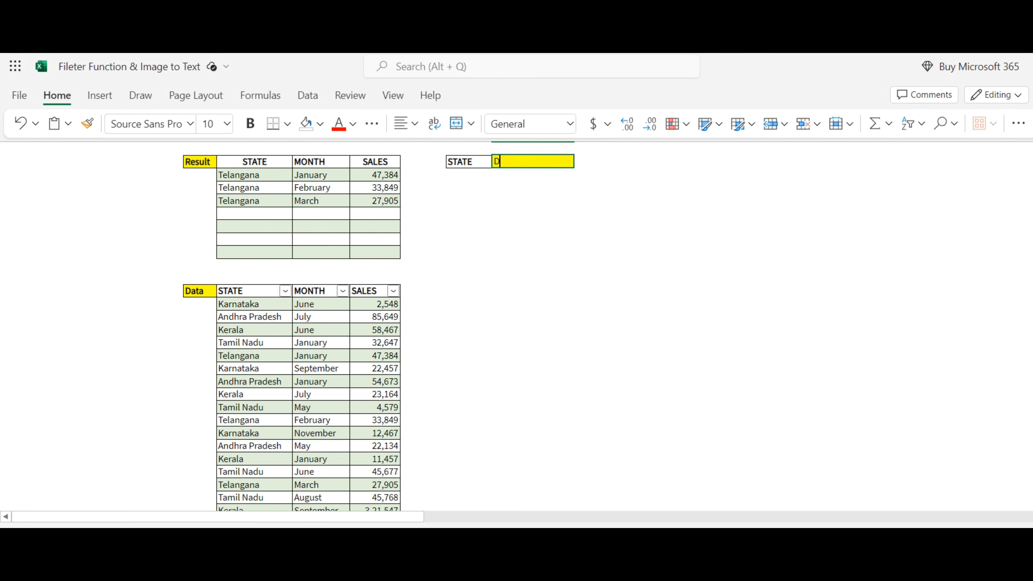
pyautogui.write('Delhi')
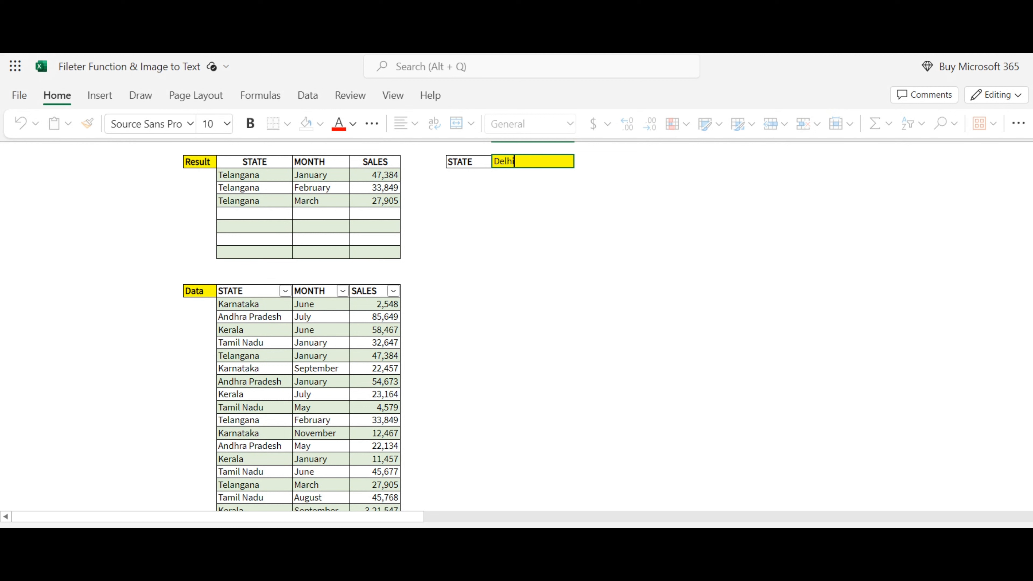
pyautogui.press('Return')
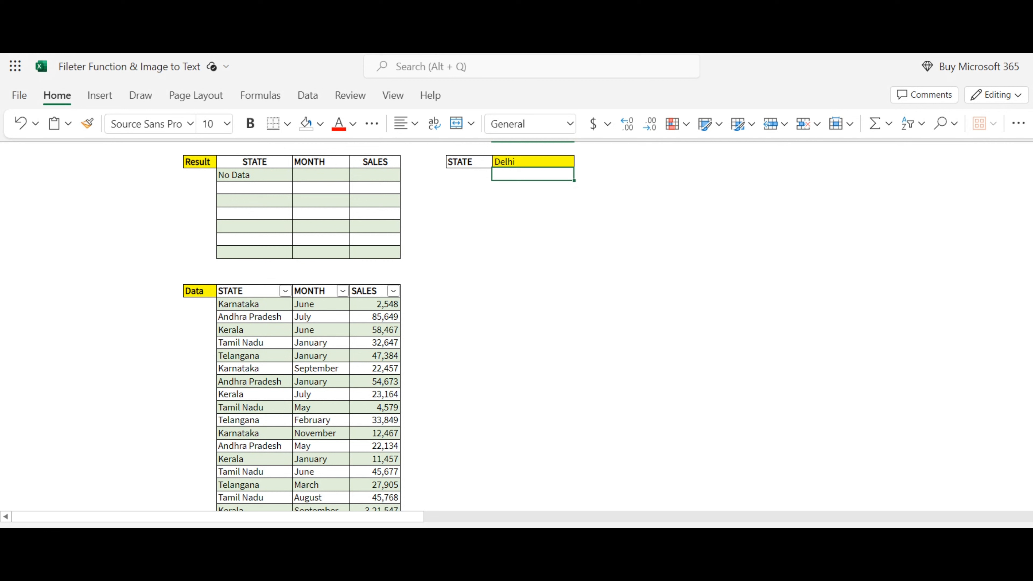
# Undo the Delhi entry and leave the STATE criterion cell blank
pyautogui.click(533, 162)
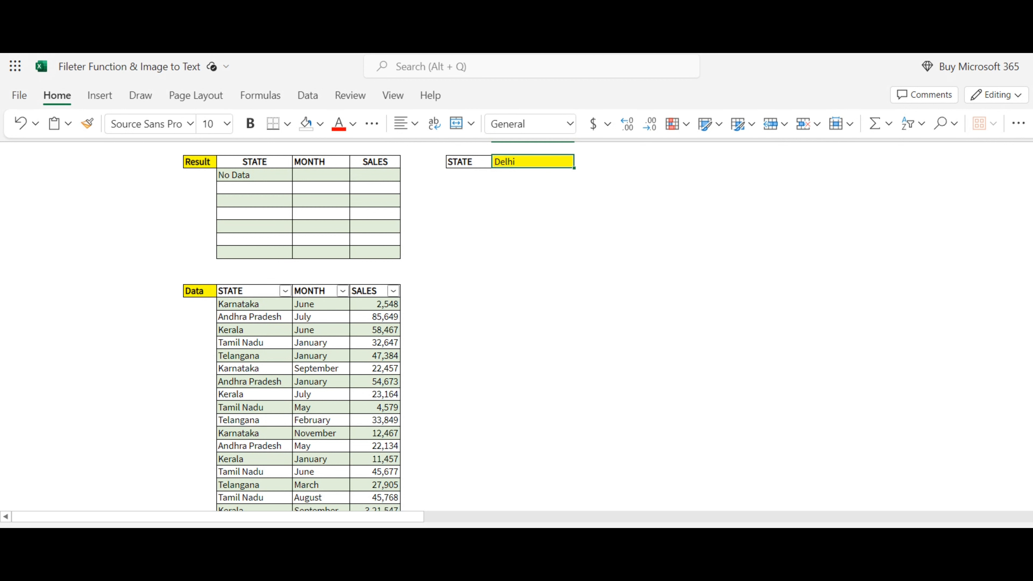
pyautogui.hotkey('ctrl', 'z')
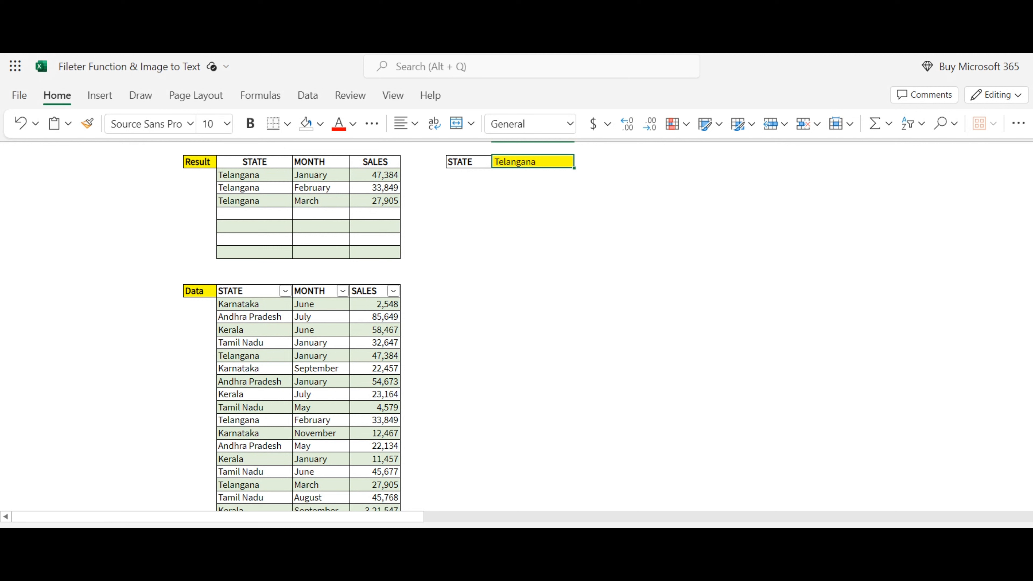
pyautogui.hotkey('ctrl', 'z')
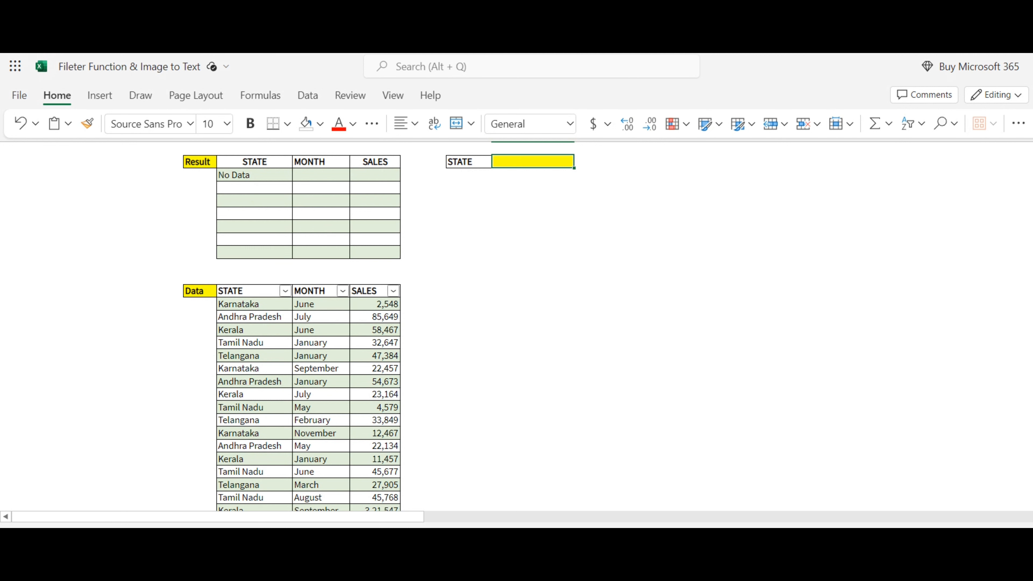